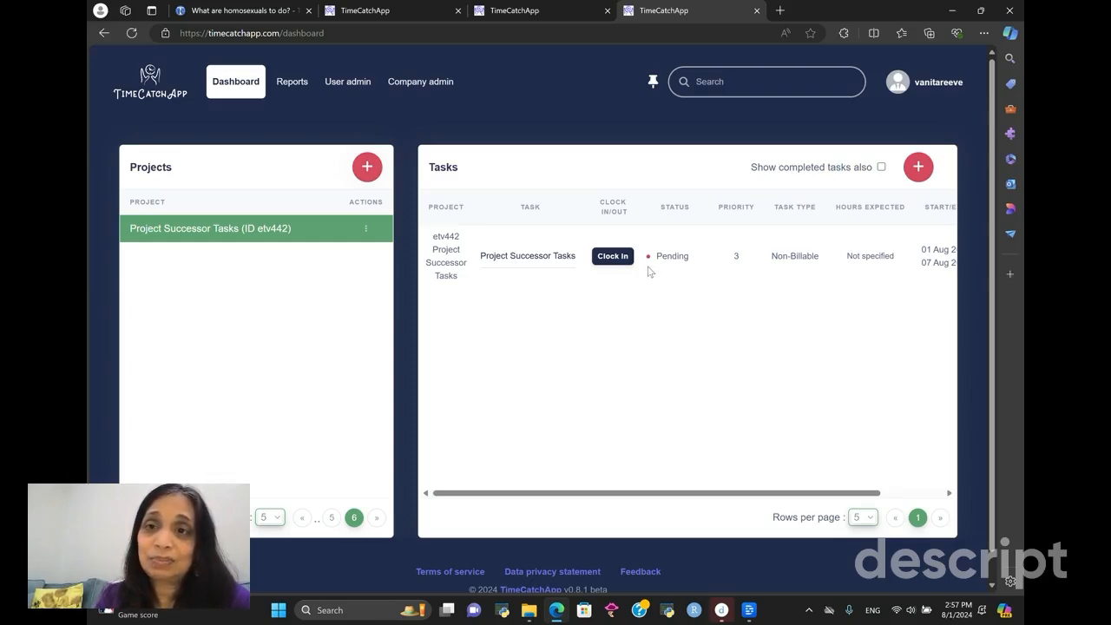
- Create a new task named "Successor 1" in the Project Successor Tasks project
click(918, 166)
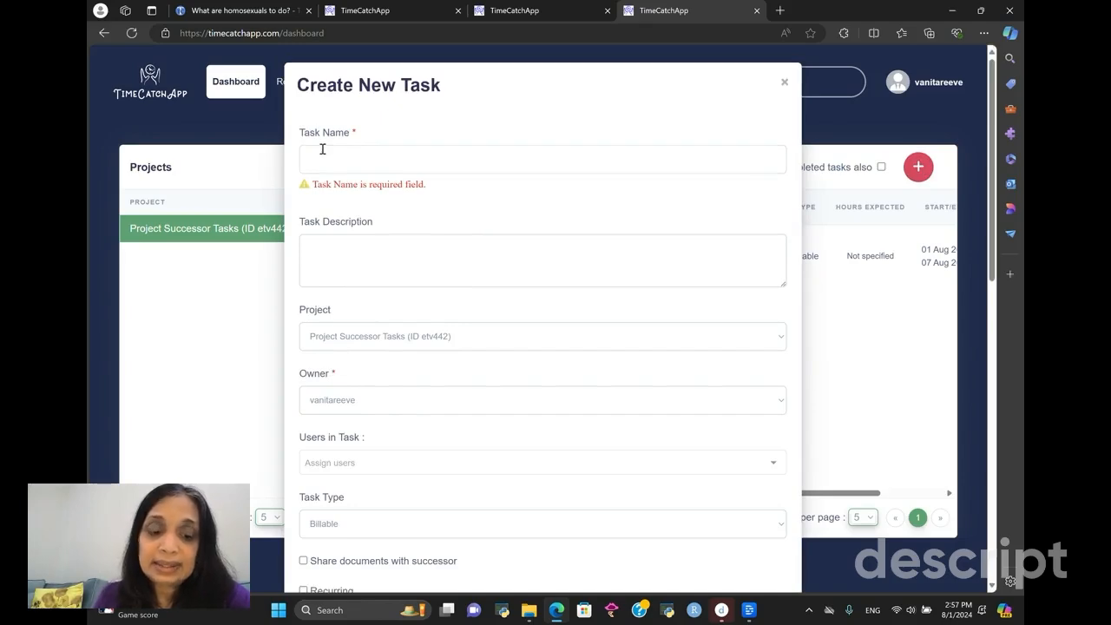
text(Succ)
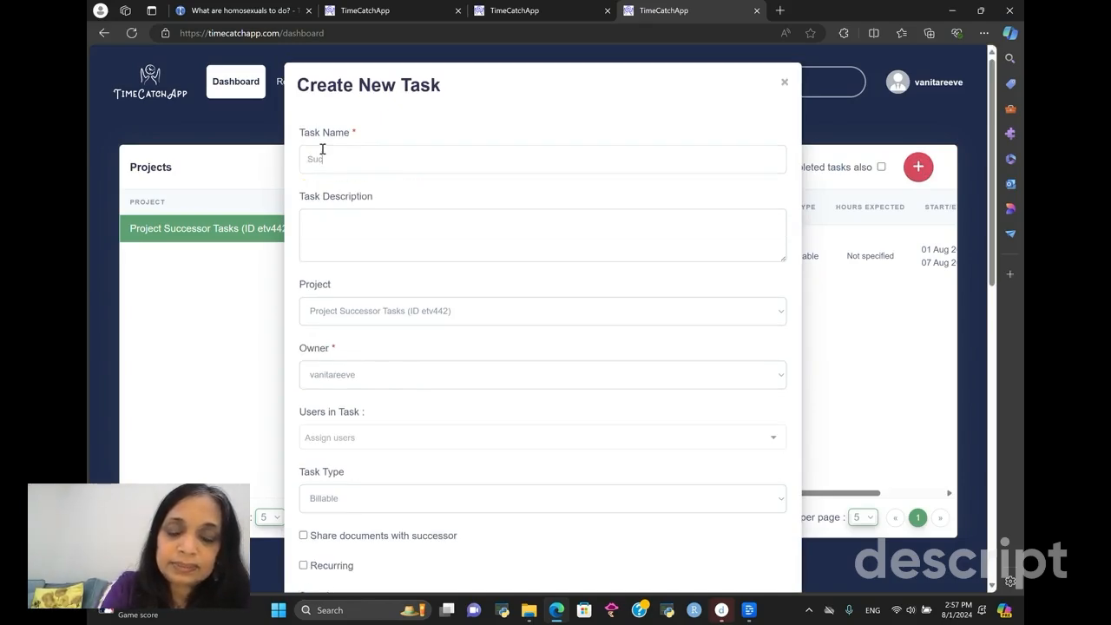
text(essor)
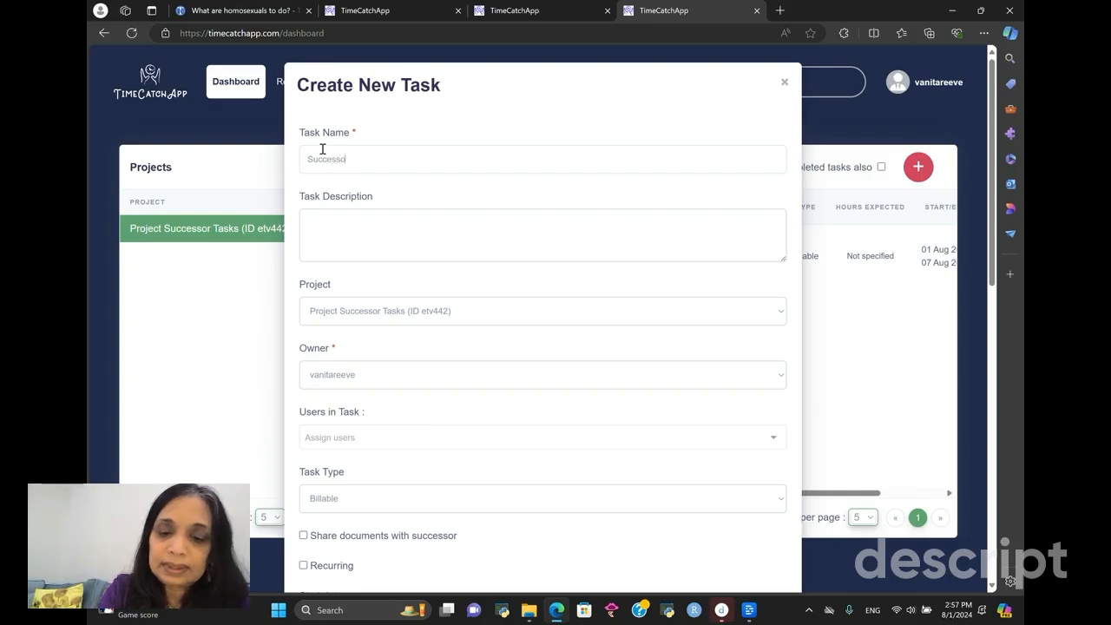
text( 1)
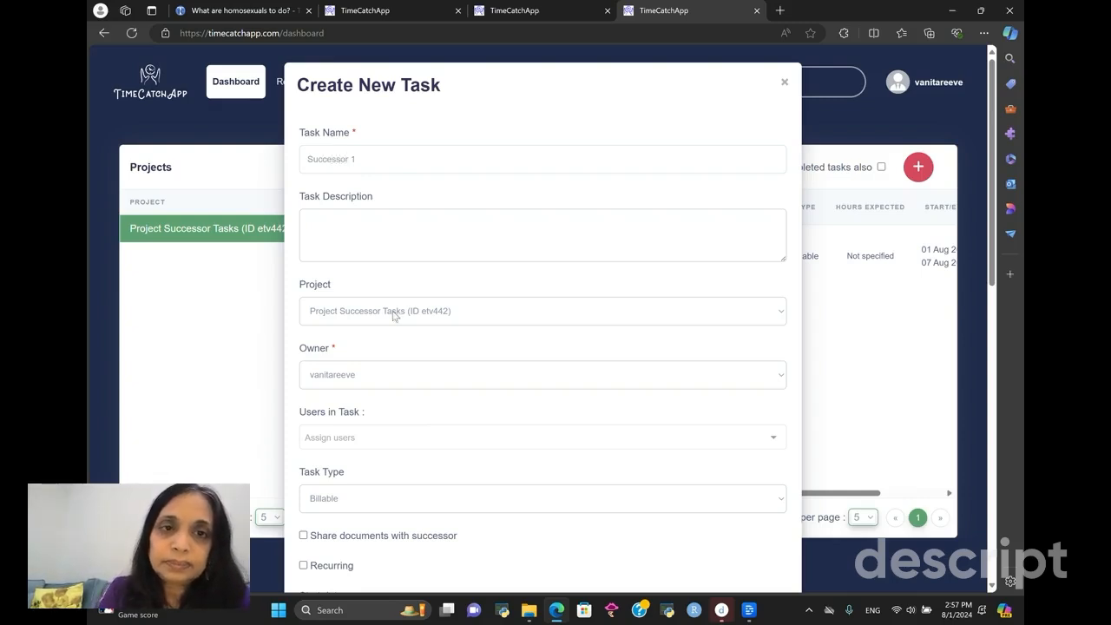
scroll(470, 368, down, 3)
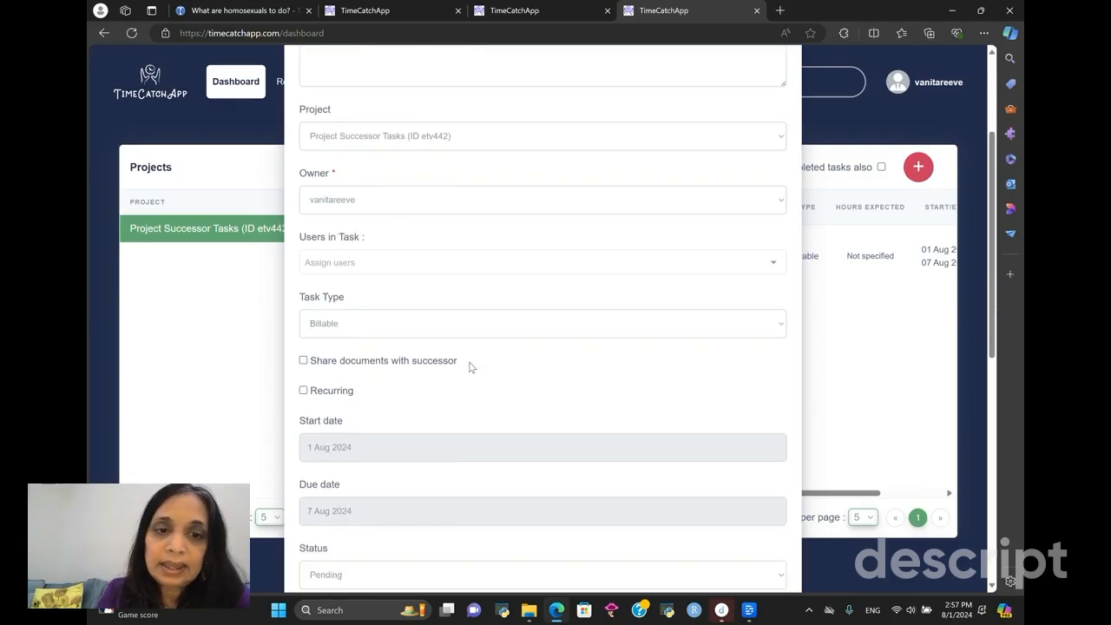
click(304, 361)
scroll(474, 434, down, 5)
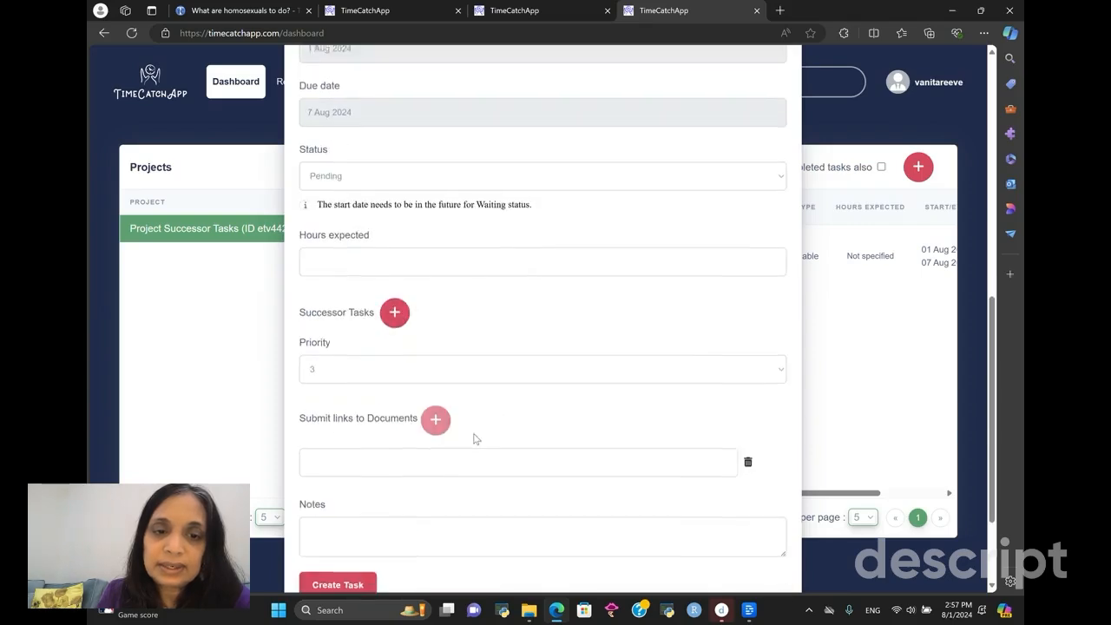
scroll(474, 438, down, 1)
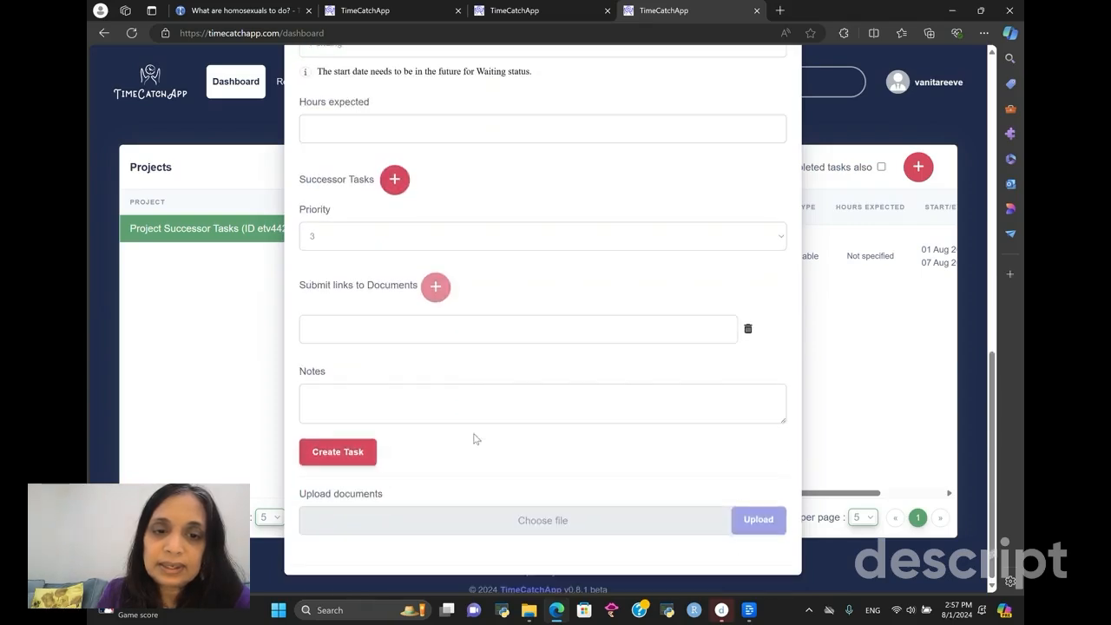
click(345, 461)
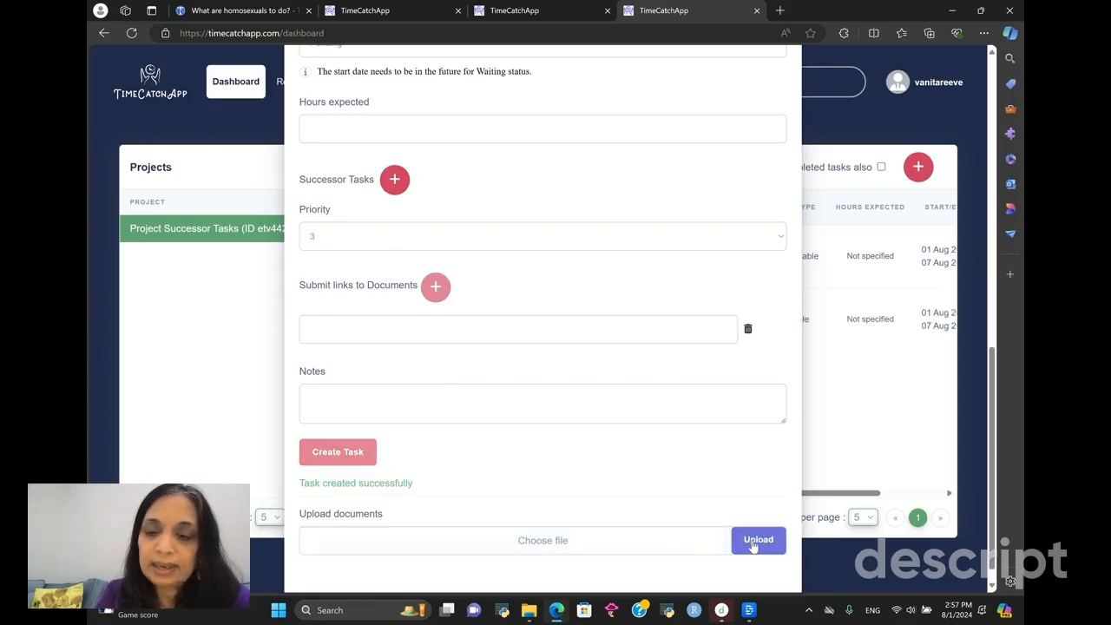
- Upload "Screenshot 2023-03-24 194037.png" to the newly created task and close the task form
click(754, 542)
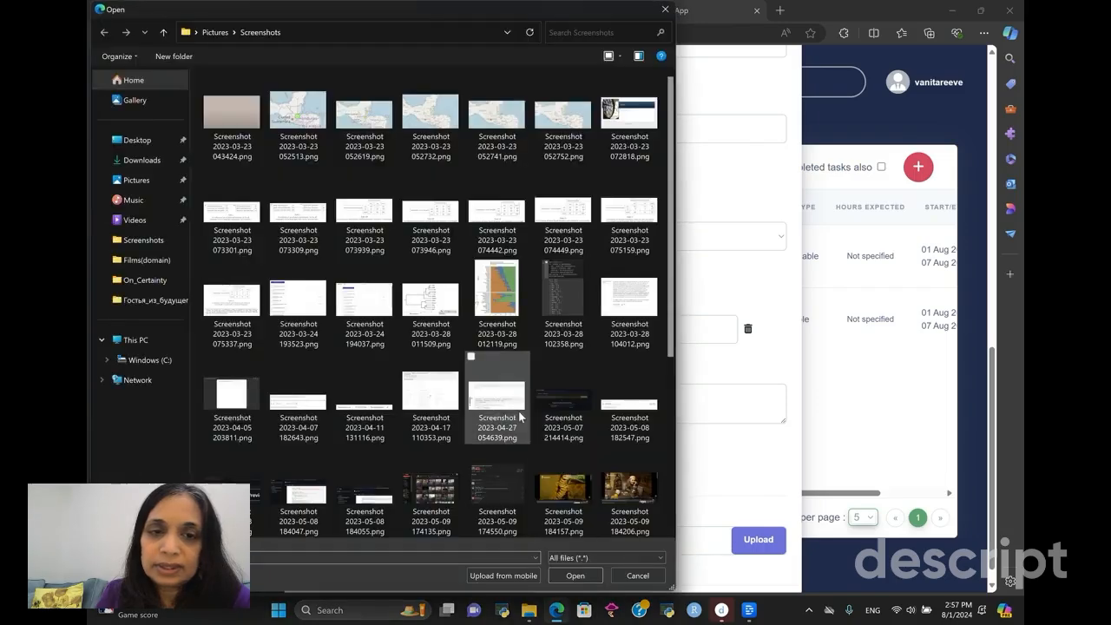
click(385, 303)
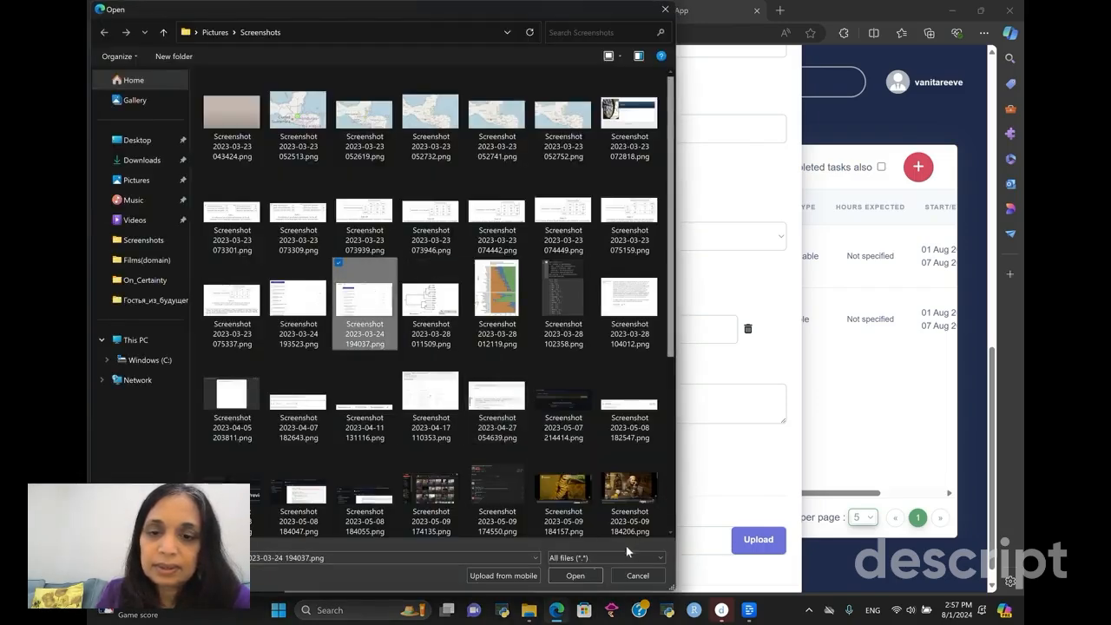
click(565, 580)
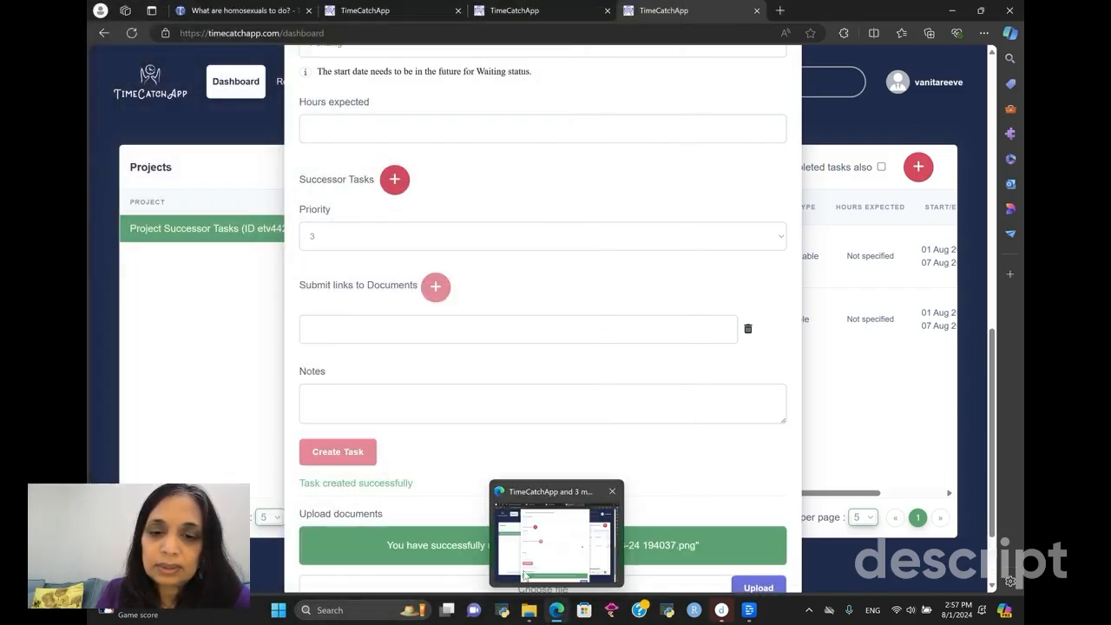
click(209, 337)
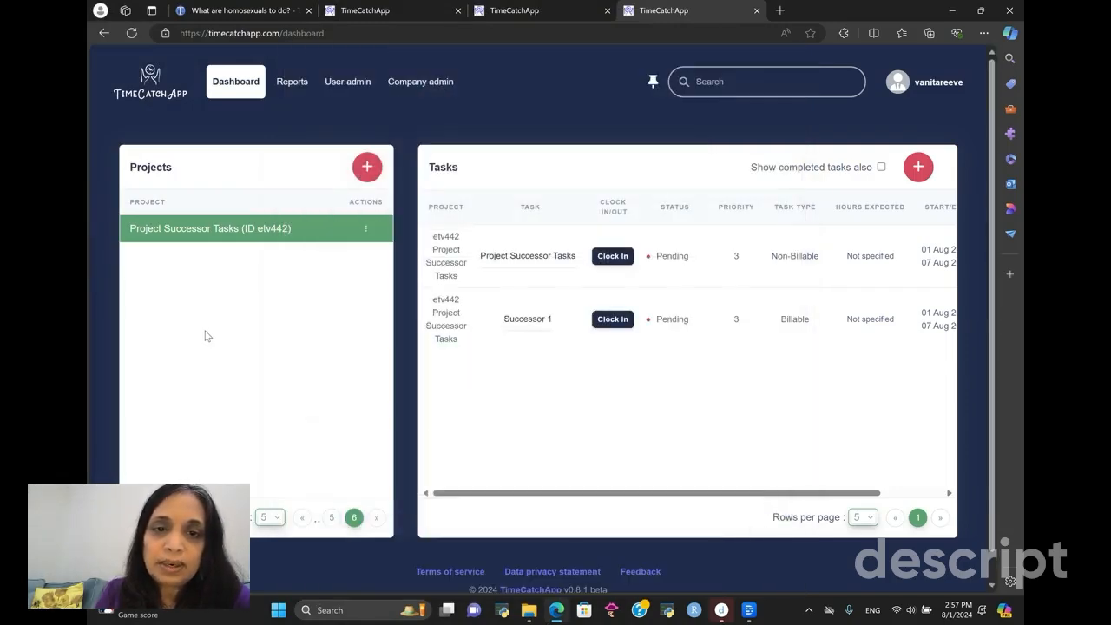
- Open the Successor 1 task for editing and enable sharing its documents with the successor
mouse_move(526, 329)
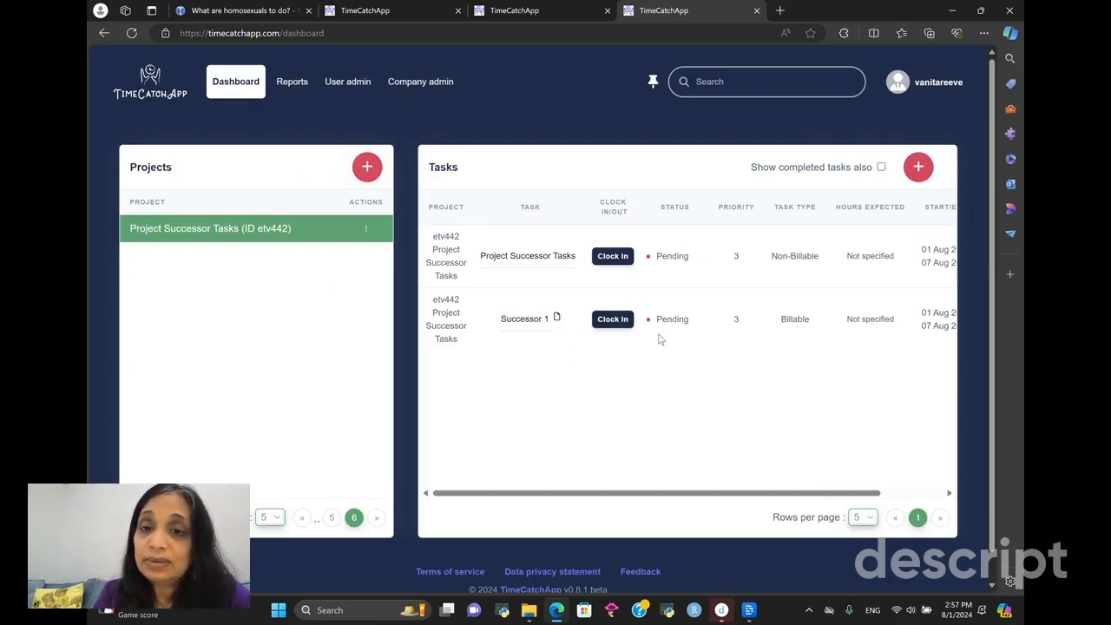
scroll(695, 407, right, 2)
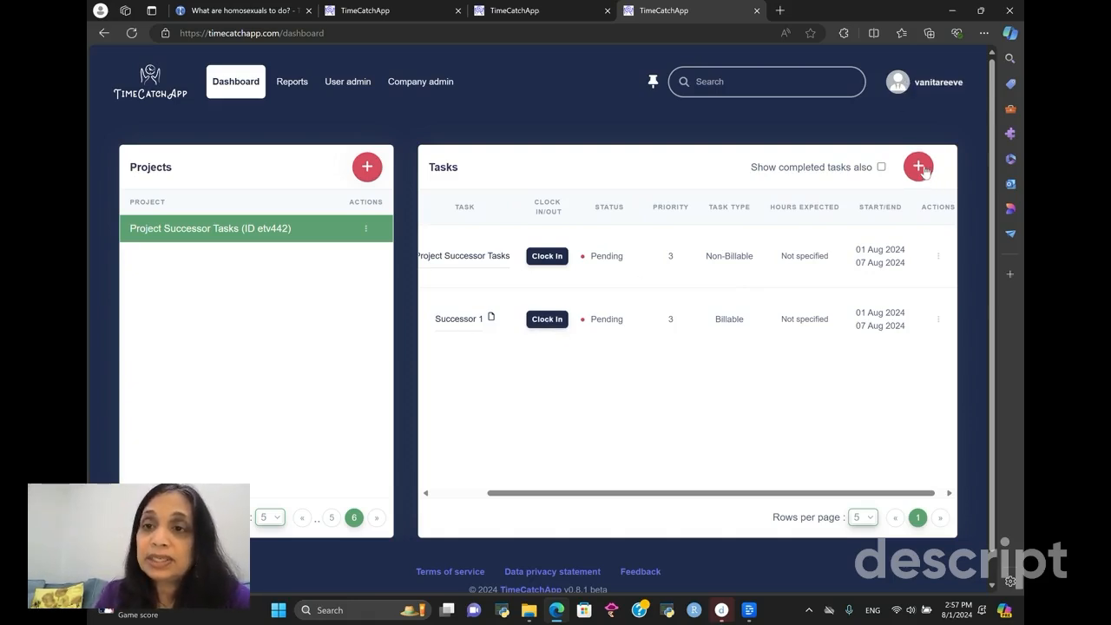
click(457, 321)
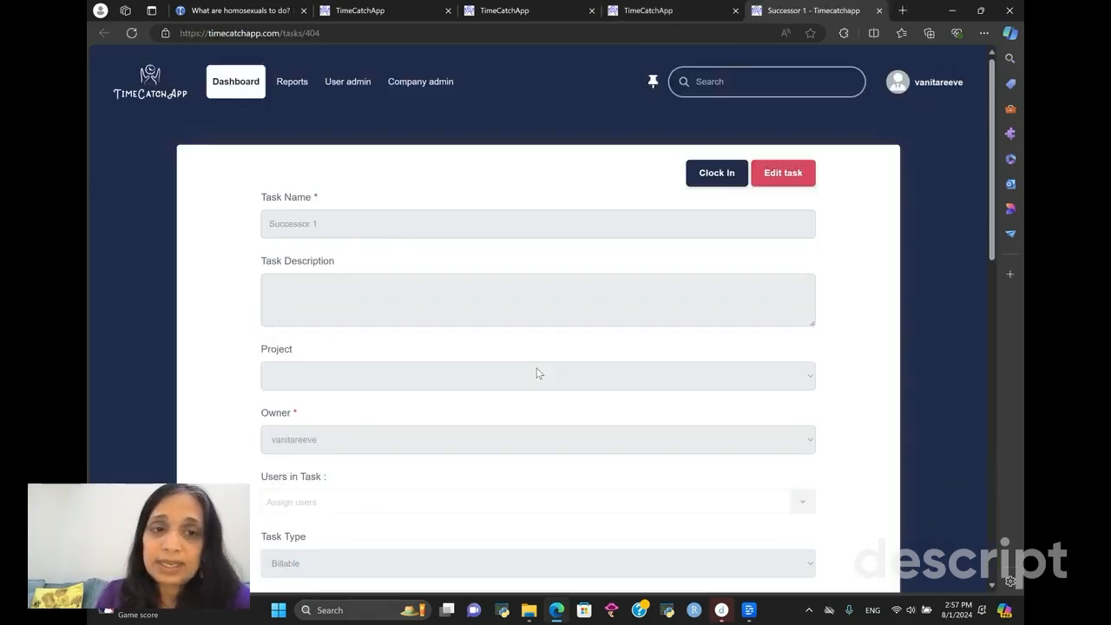
click(796, 174)
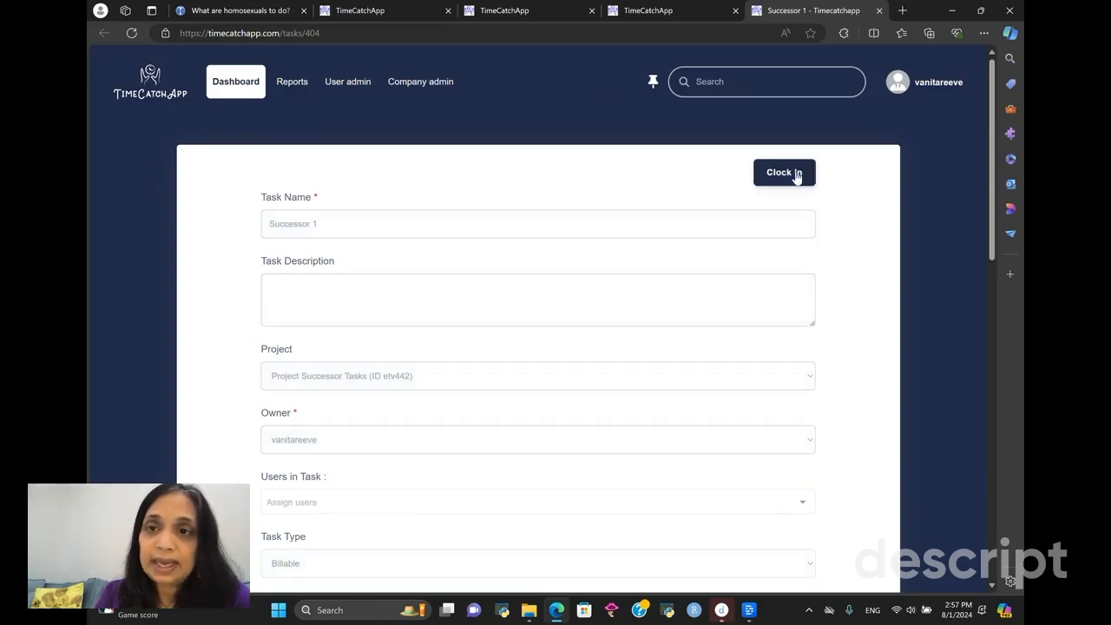
scroll(472, 415, down, 4)
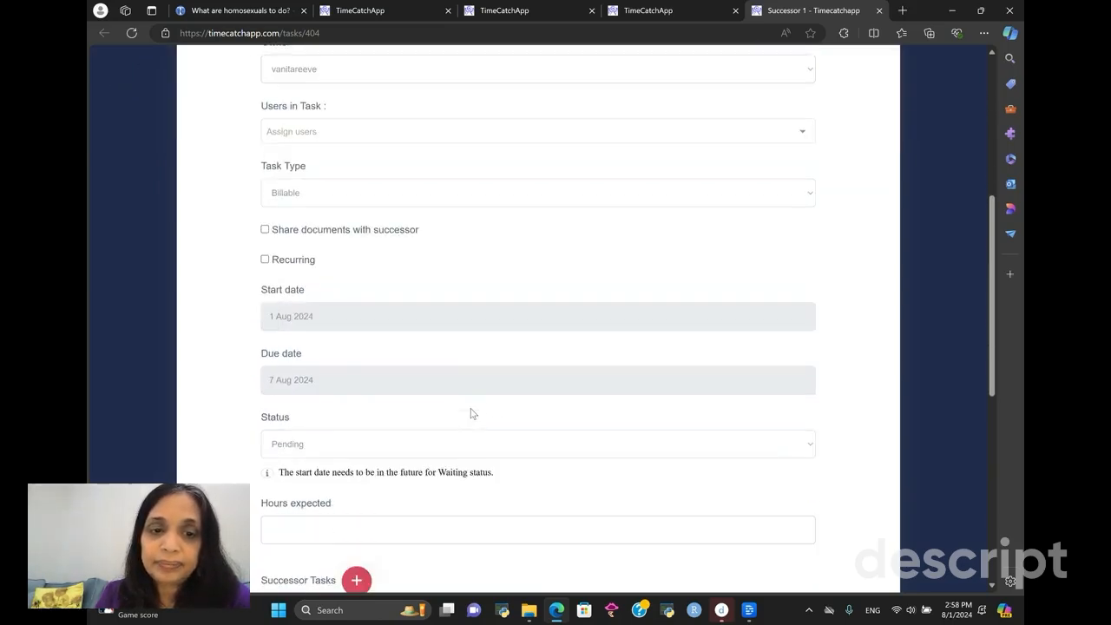
scroll(471, 415, down, 2)
scroll(471, 415, up, 3)
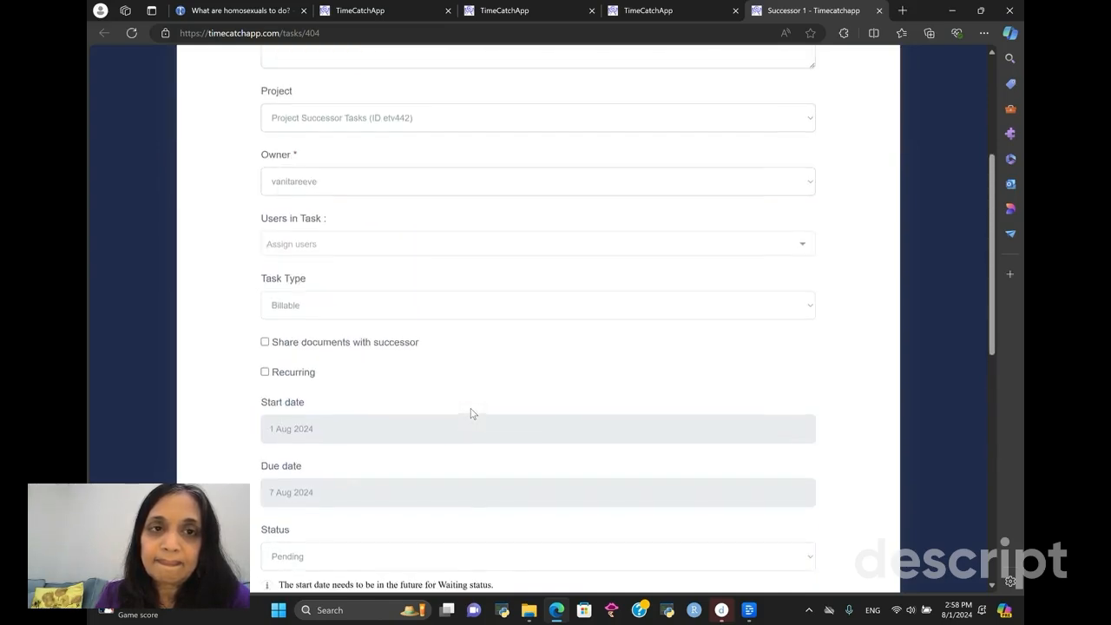
click(265, 342)
- Start adding a new task as successor of Successor 1 and name it "Successor 2"
scroll(400, 433, down, 3)
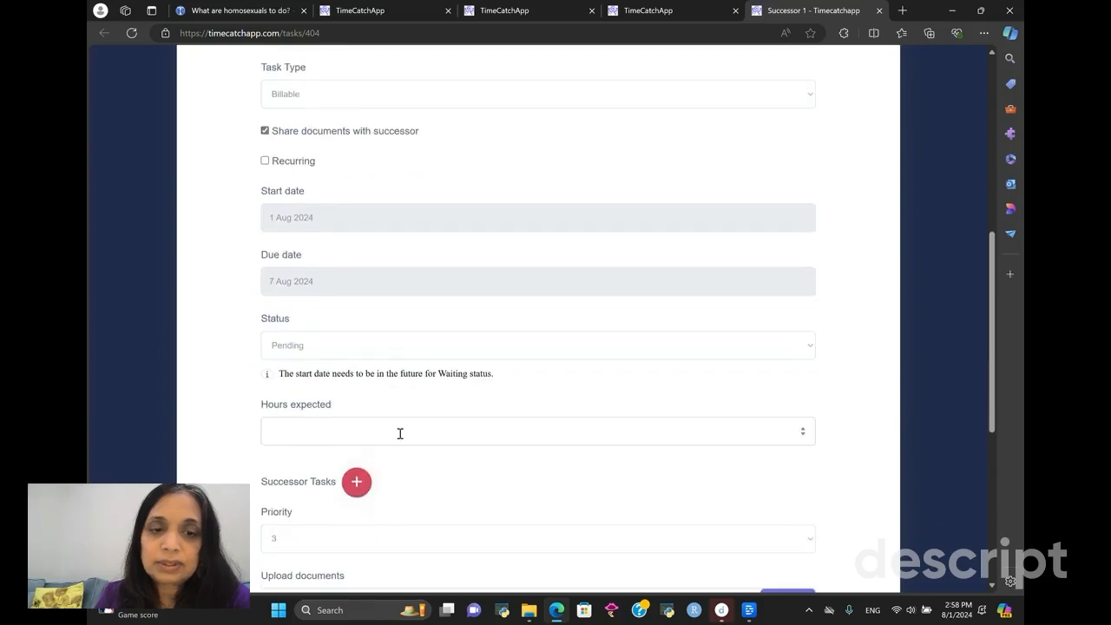
scroll(400, 433, down, 1)
click(356, 409)
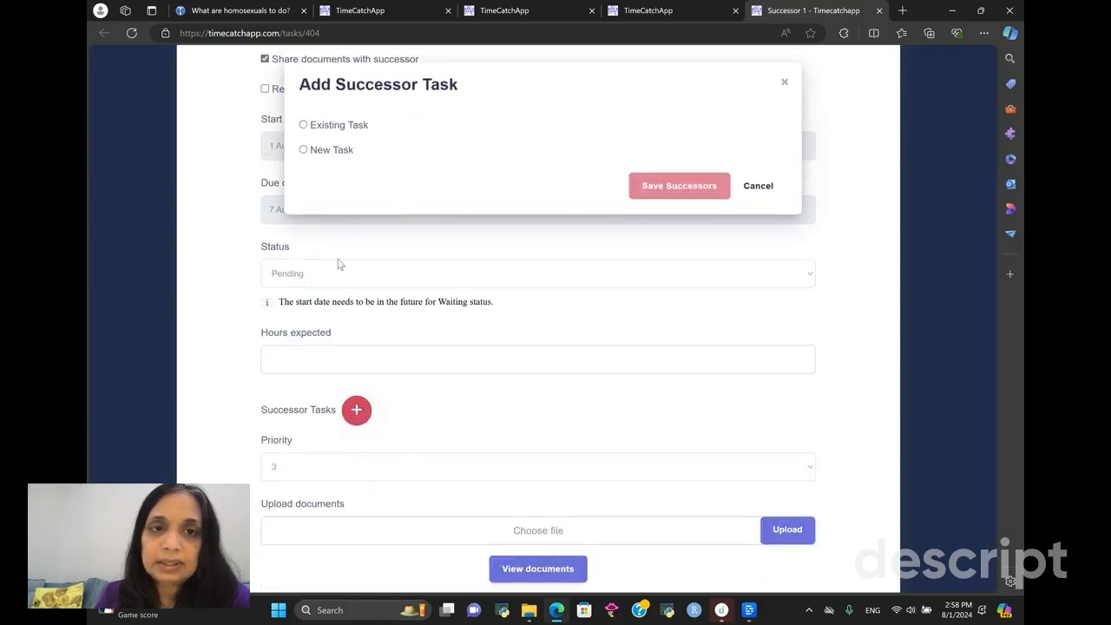
click(304, 150)
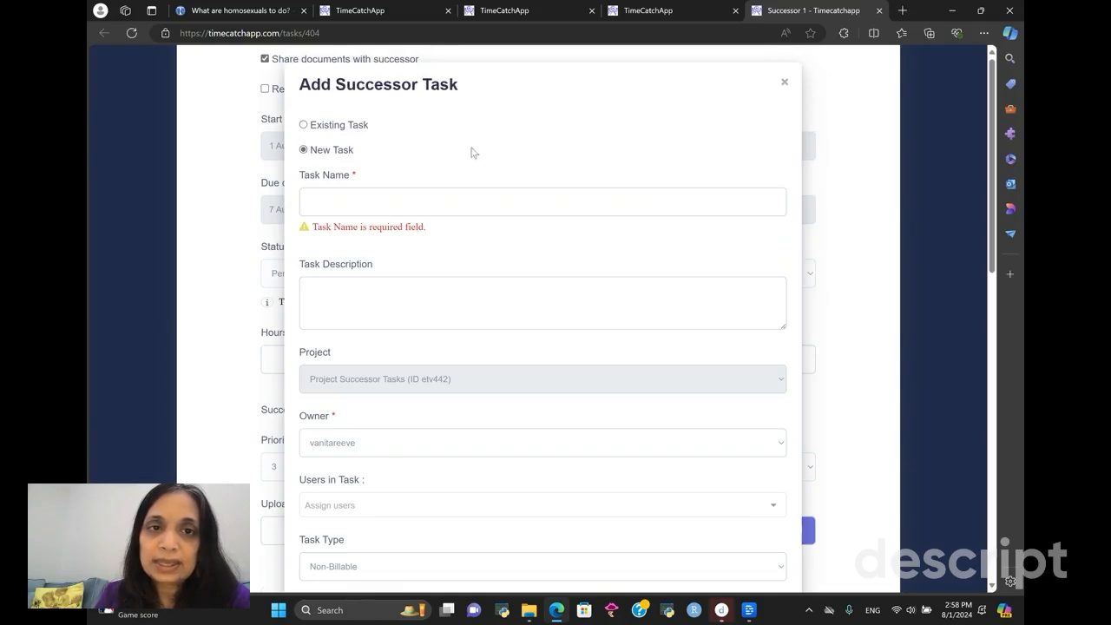
click(317, 199)
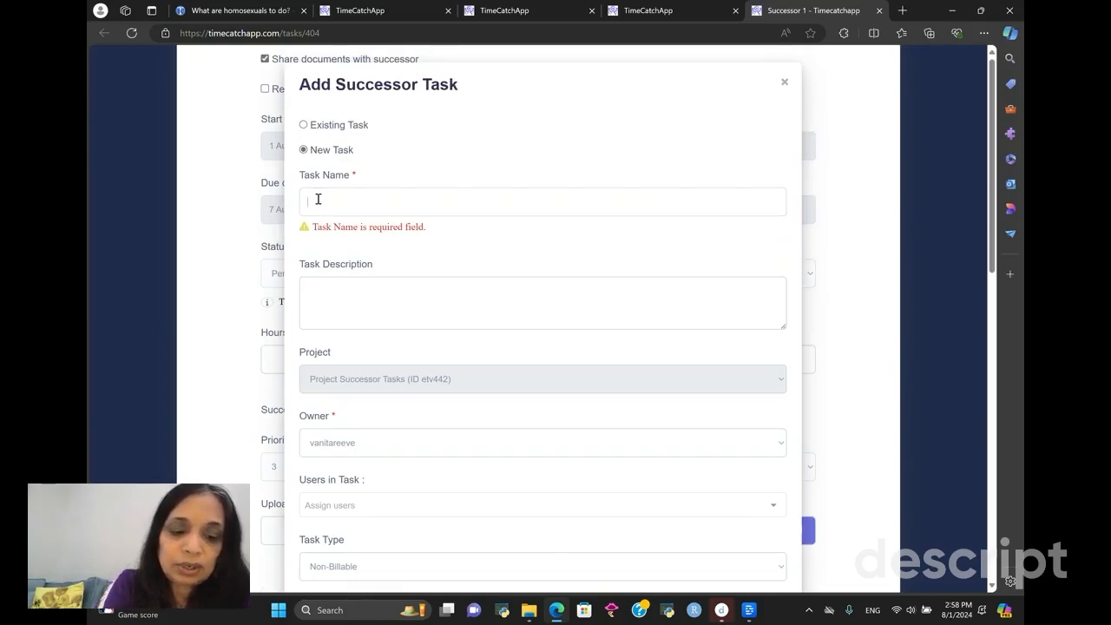
text(Success)
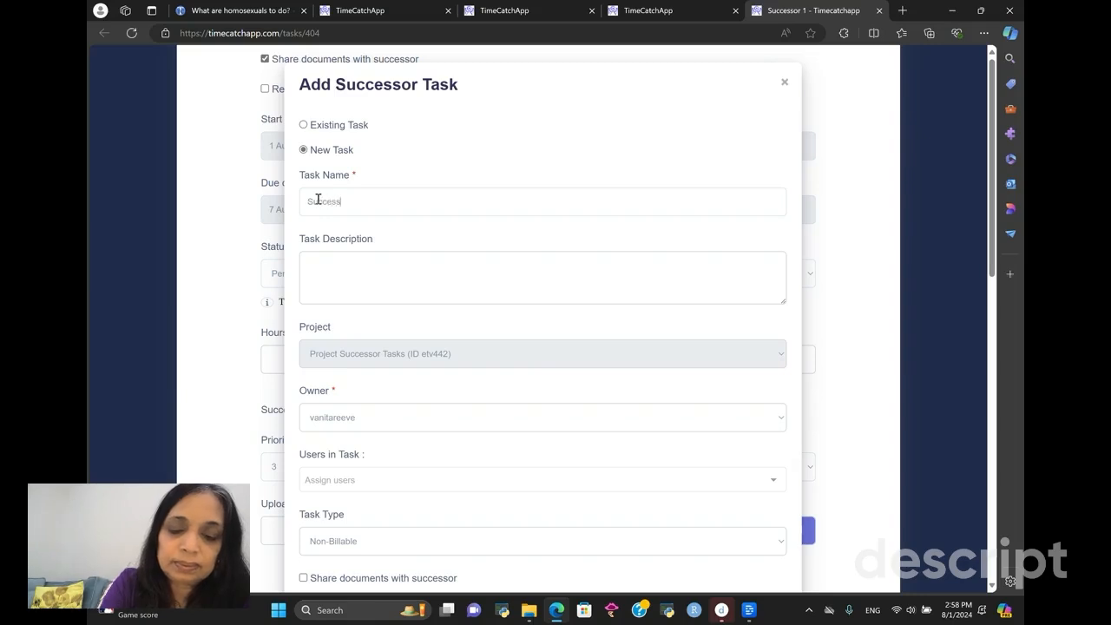
text(or 2)
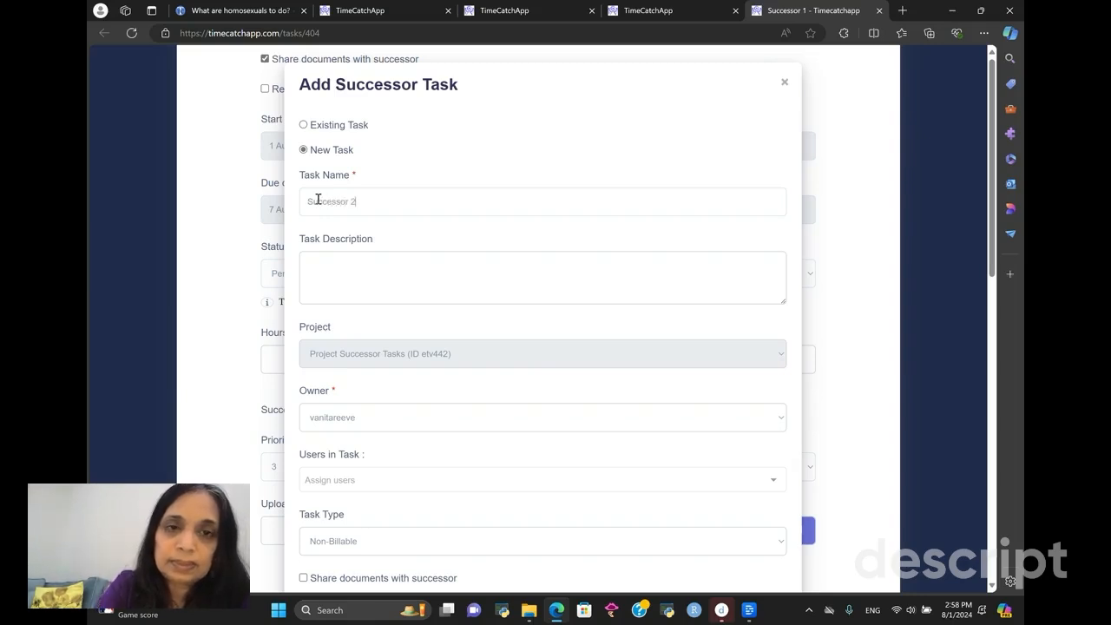
- Create the Successor 2 task with its remaining default settings and save it as a successor
scroll(448, 341, down, 2)
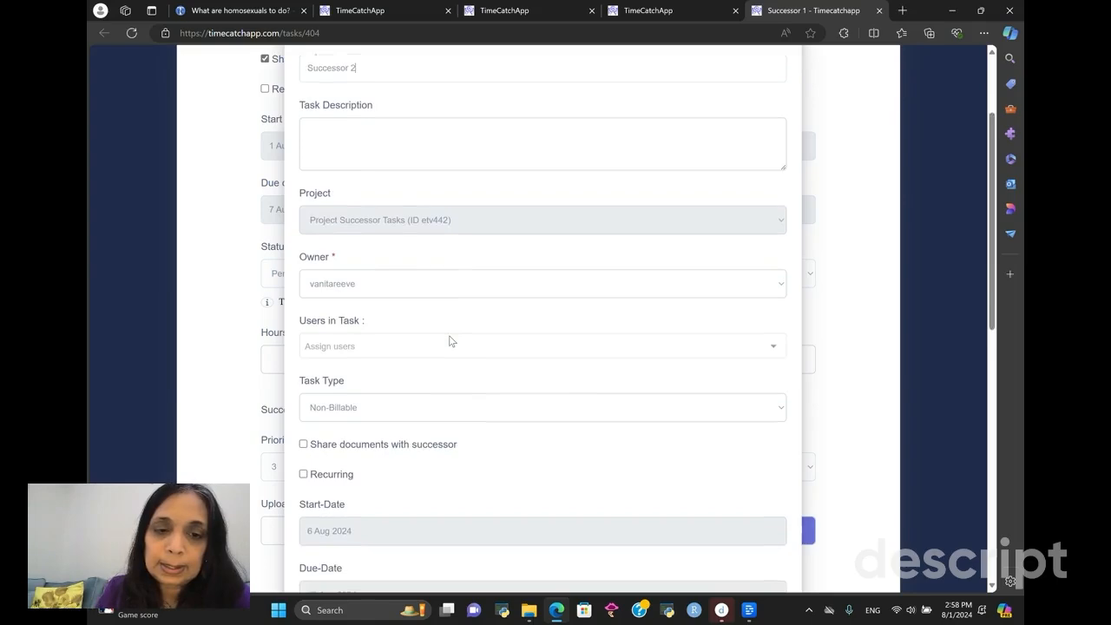
scroll(448, 341, down, 2)
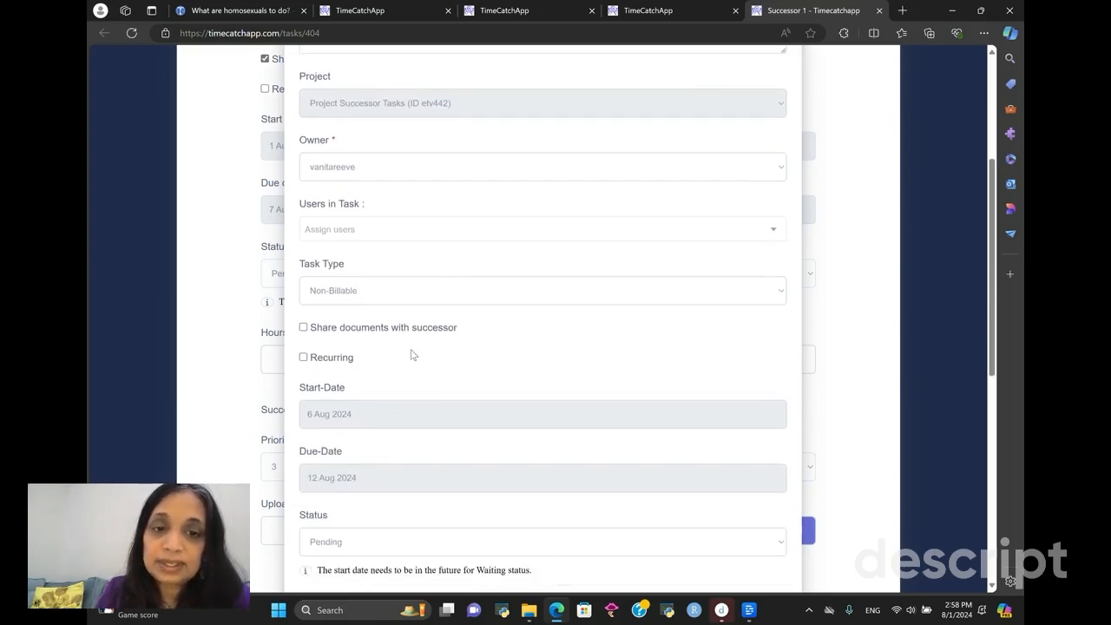
scroll(421, 354, down, 2)
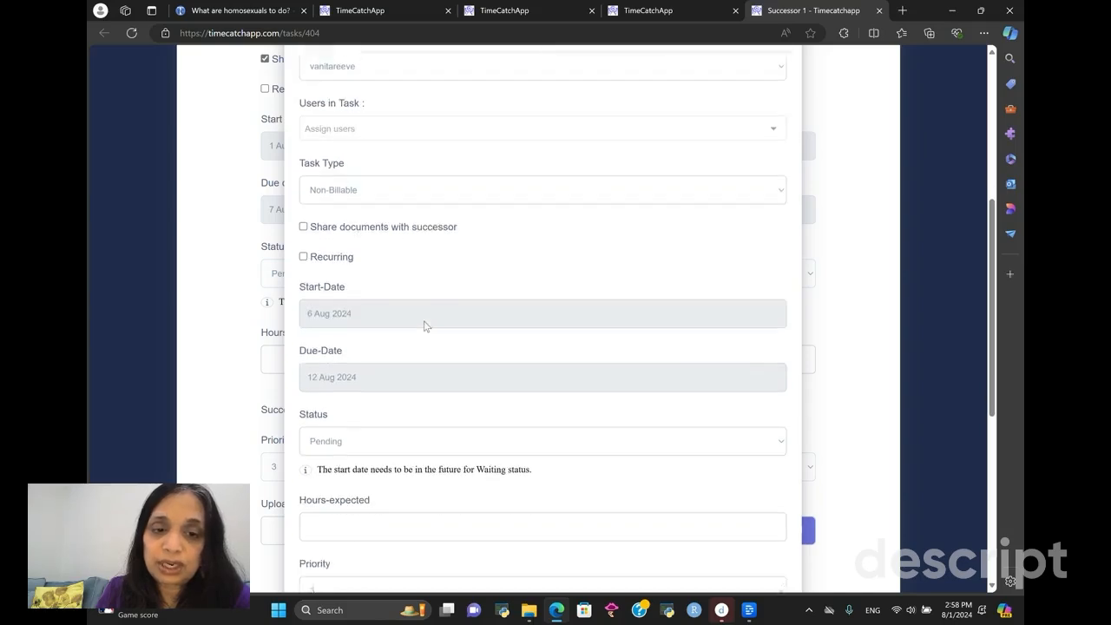
scroll(424, 325, down, 7)
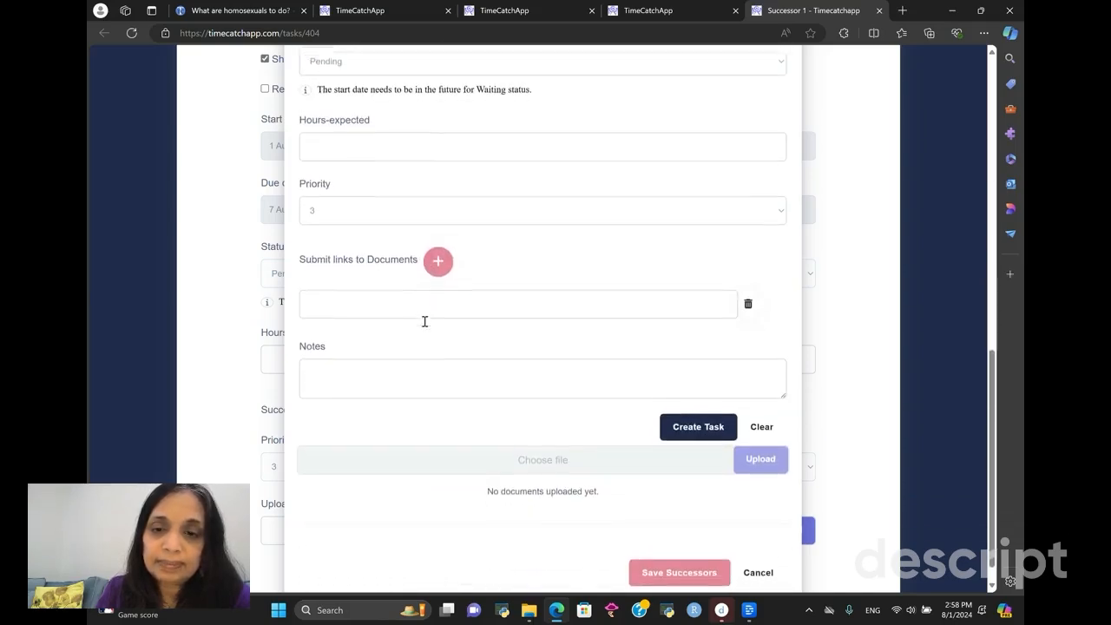
click(690, 426)
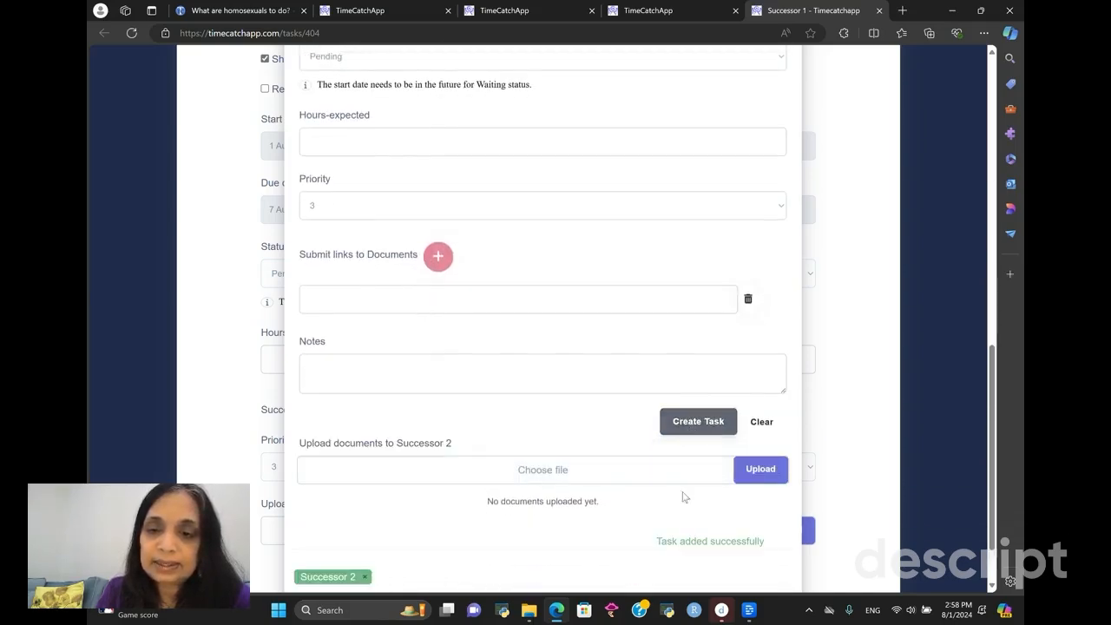
scroll(678, 533, down, 1)
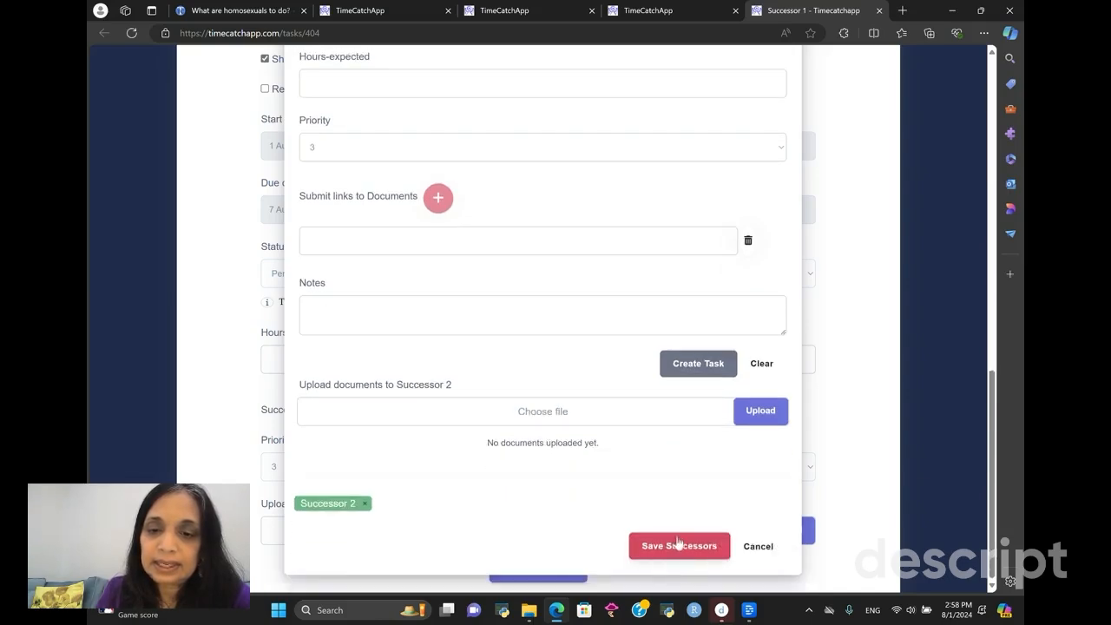
click(679, 545)
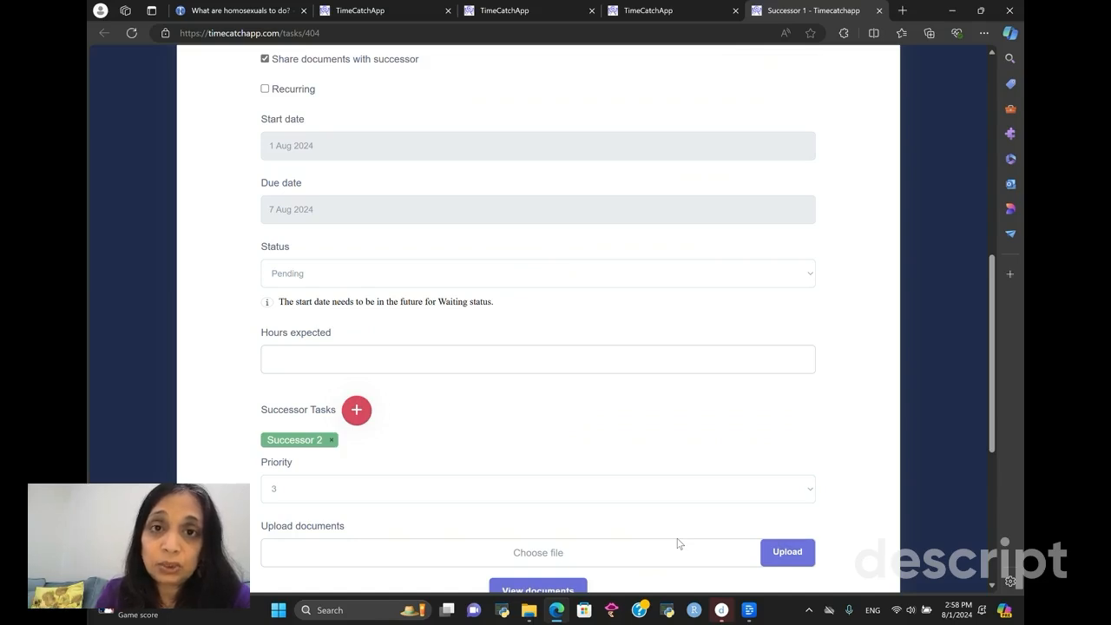
- Update the Successor 1 task to store its document sharing option and successor
scroll(679, 544, down, 1)
scroll(678, 538, down, 5)
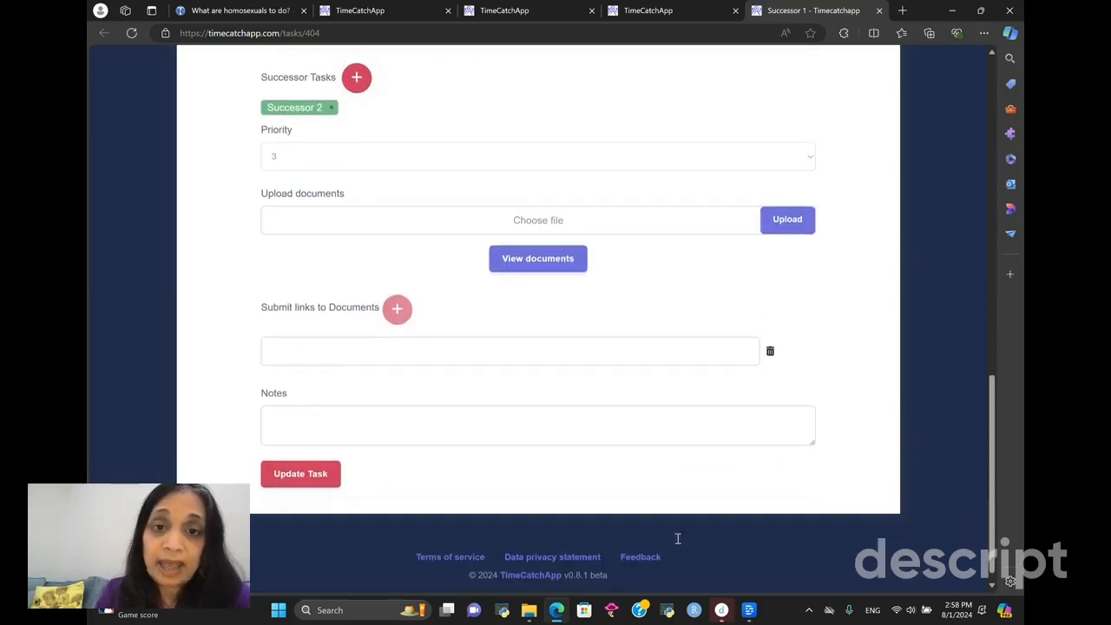
click(316, 473)
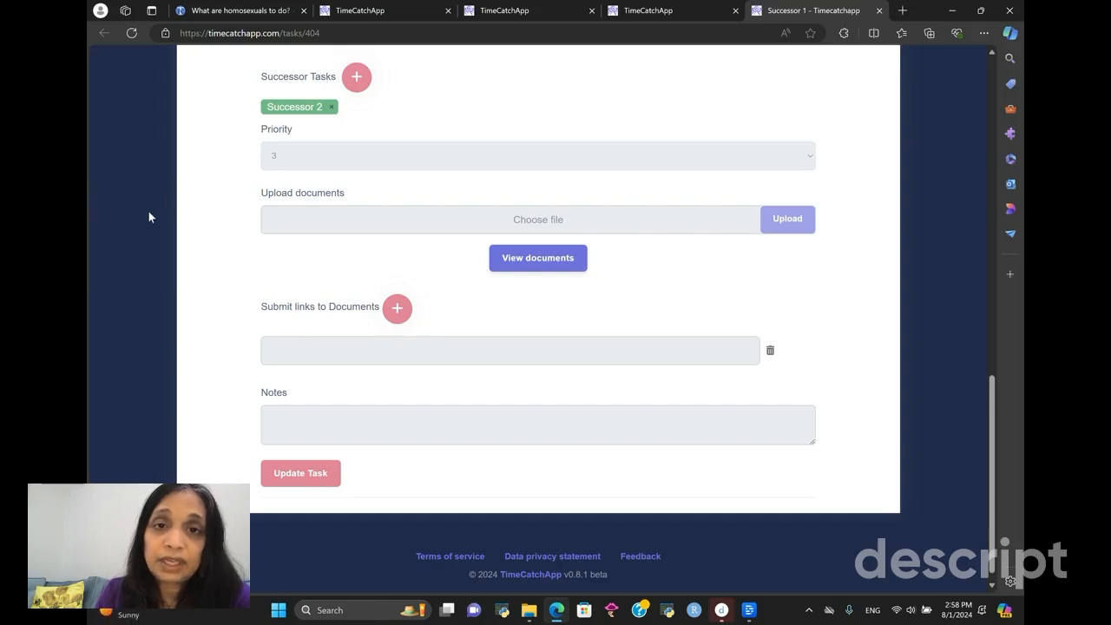
- Return from the Successor 1 task page to the dashboard
scroll(148, 211, up, 6)
scroll(143, 213, up, 4)
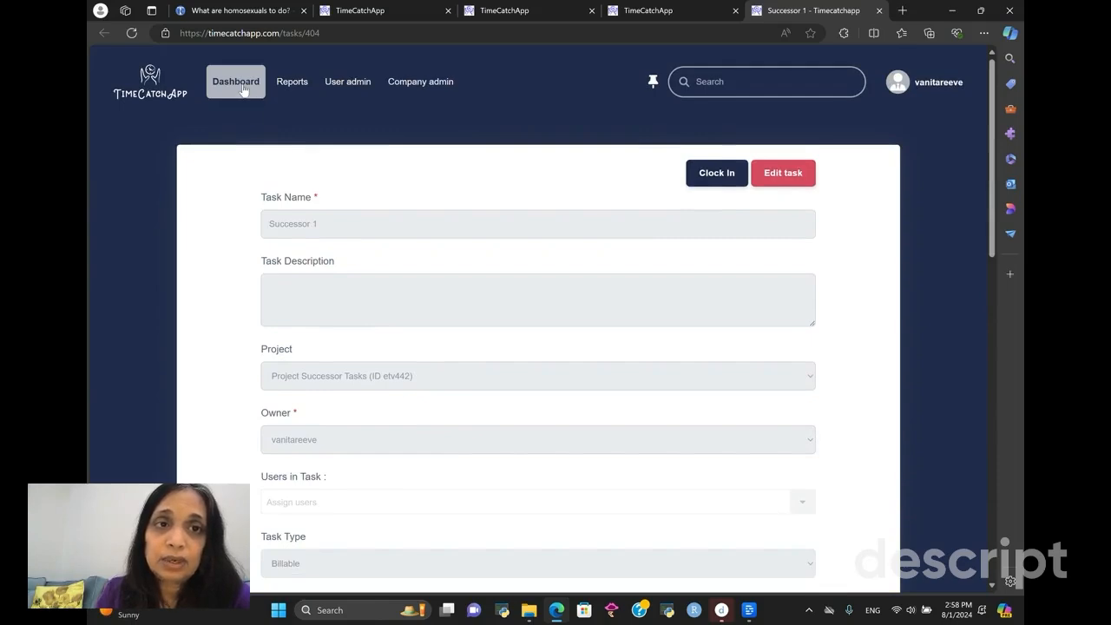
click(244, 90)
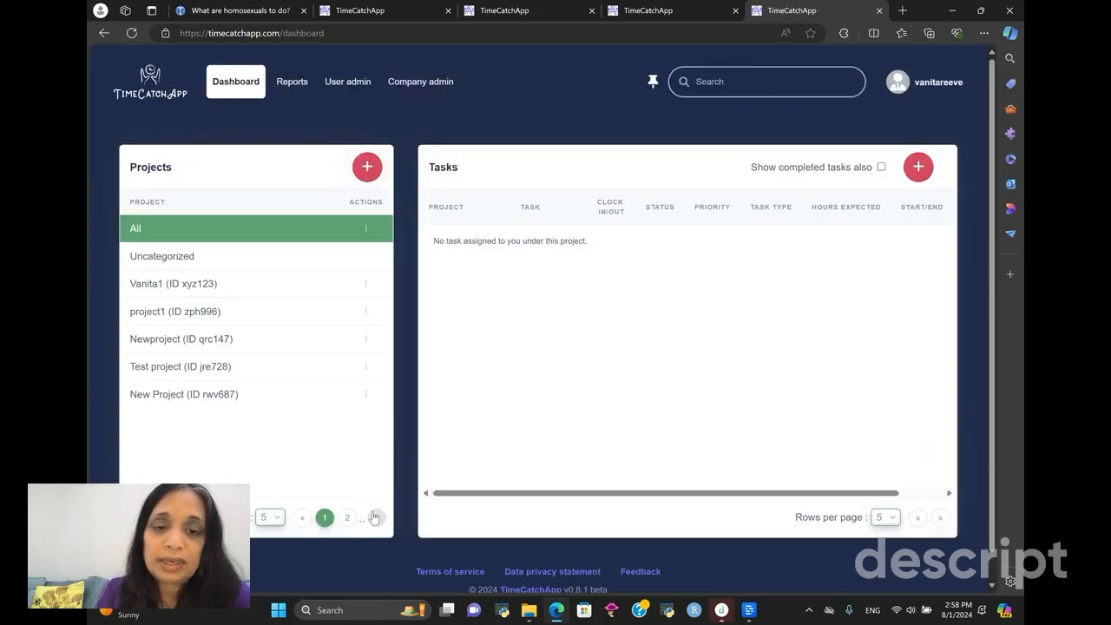
- Show the tasks of Project Successor Tasks (ID etv442), found on the last page of the project list
click(376, 518)
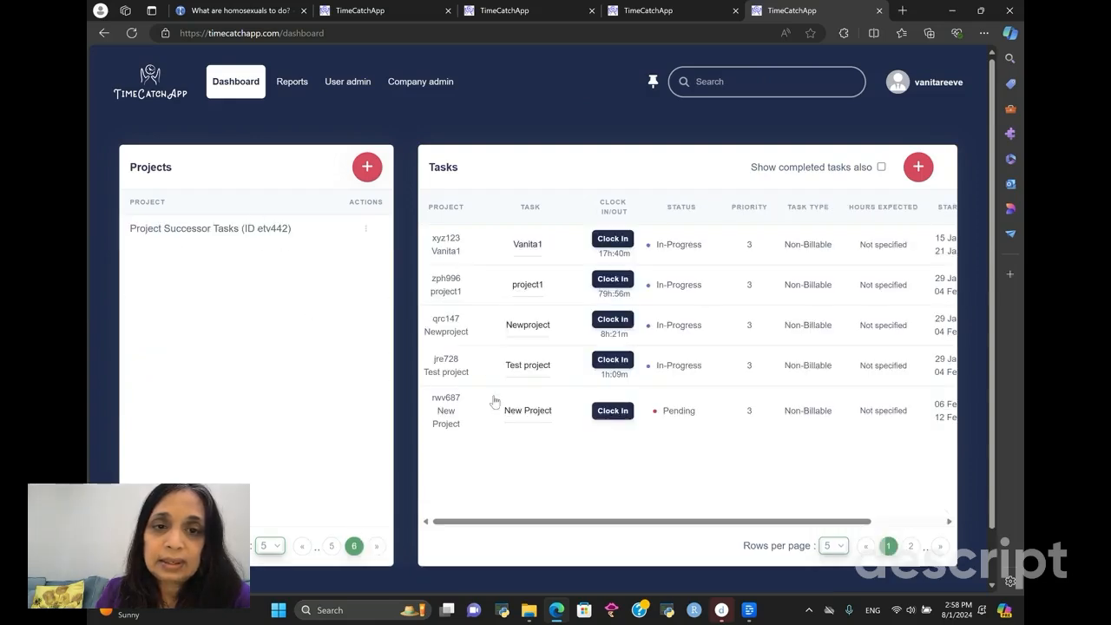
click(249, 234)
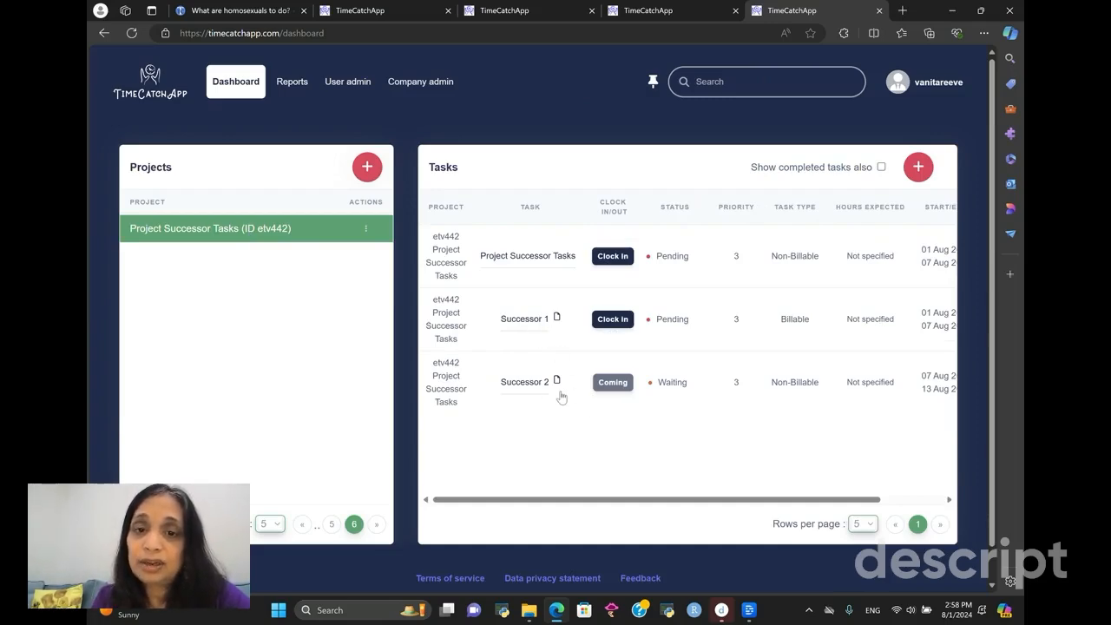
scroll(587, 404, right, 2)
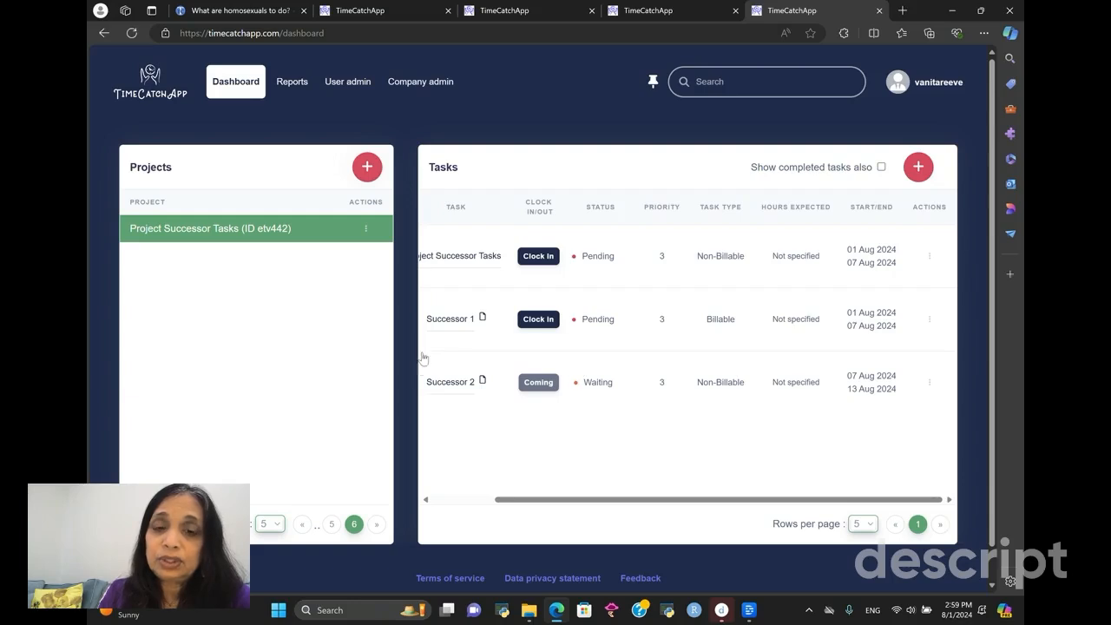
- Open the Successor 2 task for editing and start adding a successor task to it
click(455, 382)
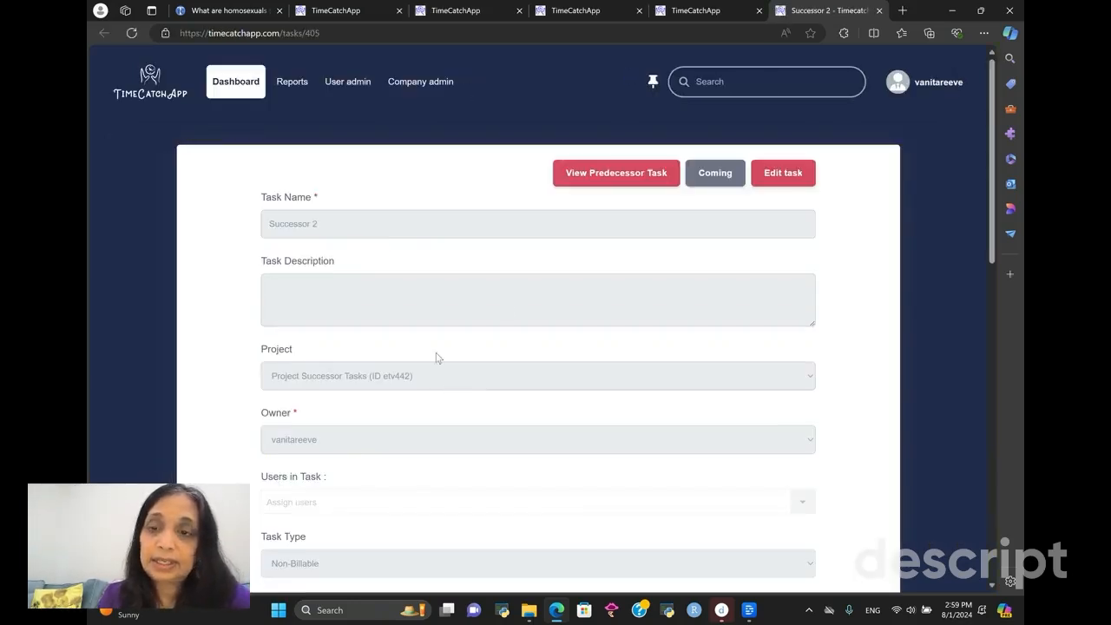
click(784, 171)
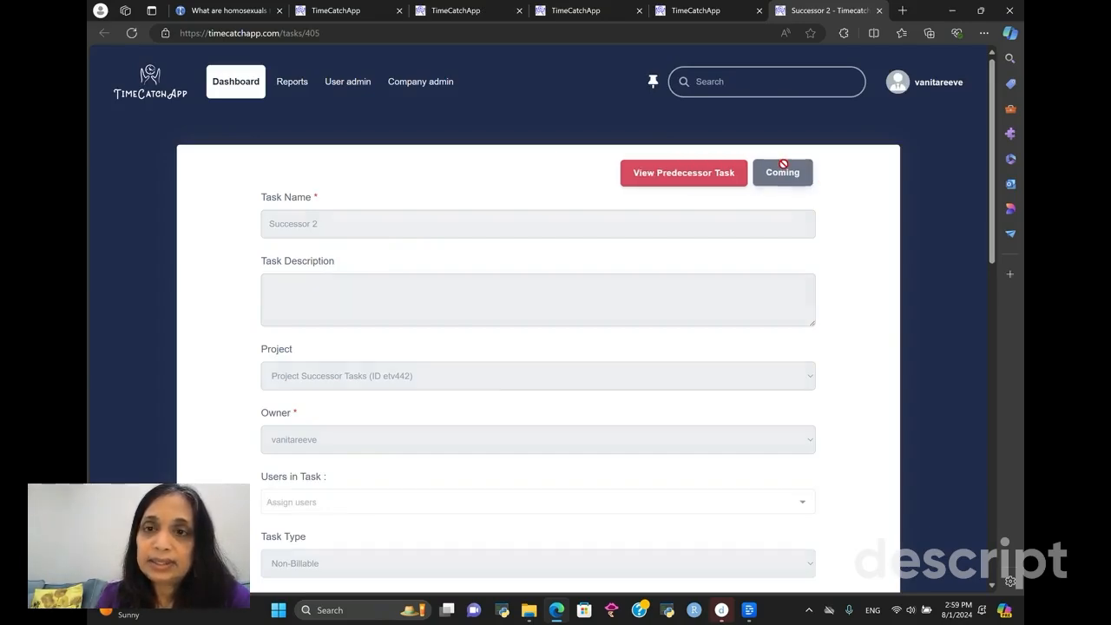
scroll(326, 350, down, 3)
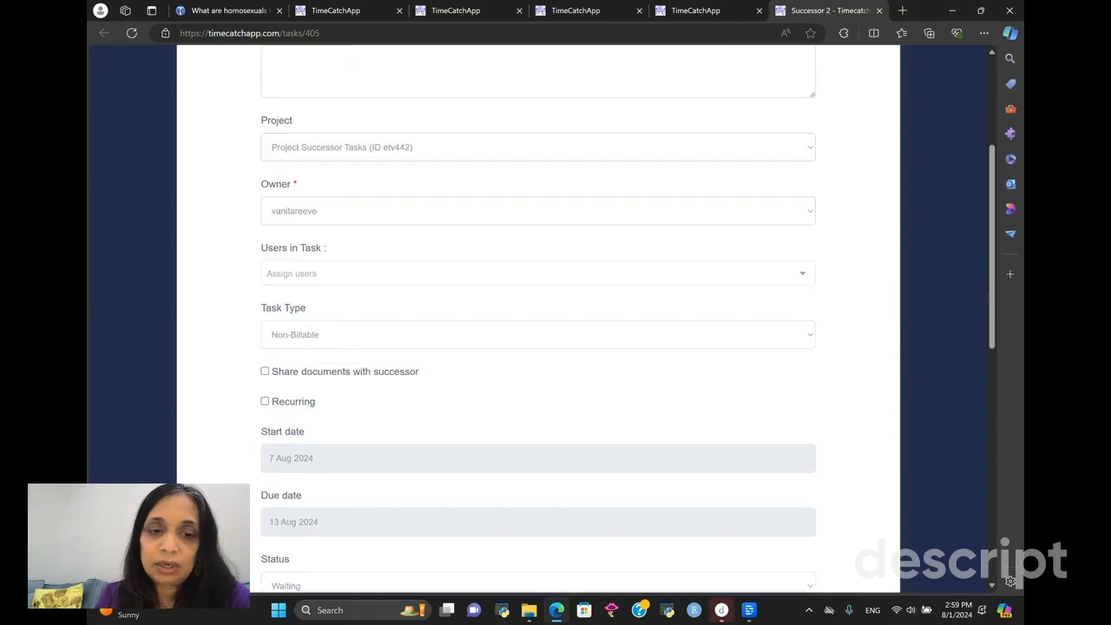
scroll(319, 494, down, 3)
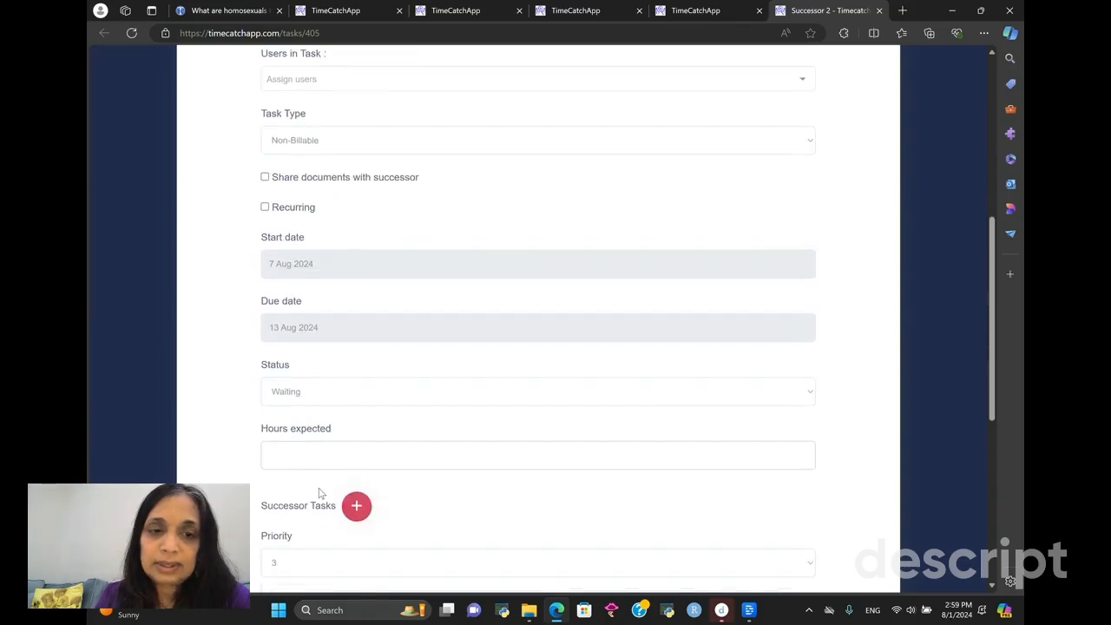
scroll(321, 476, down, 1)
click(356, 426)
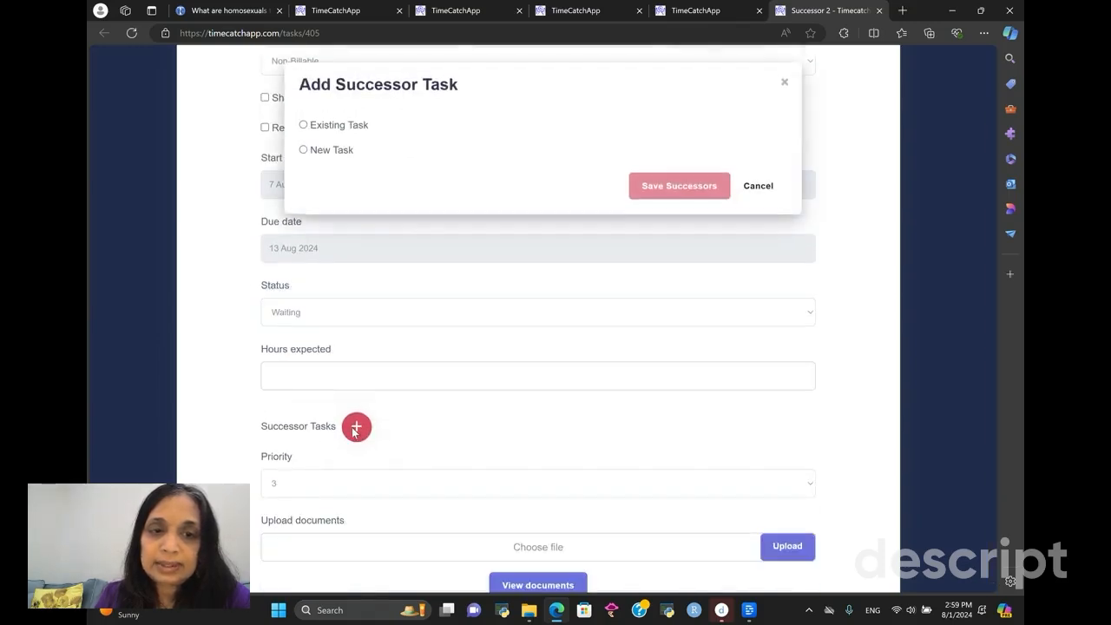
- Save the existing task Successor 3 from project xyz123 as the successor of Successor 2, and update the task
click(303, 125)
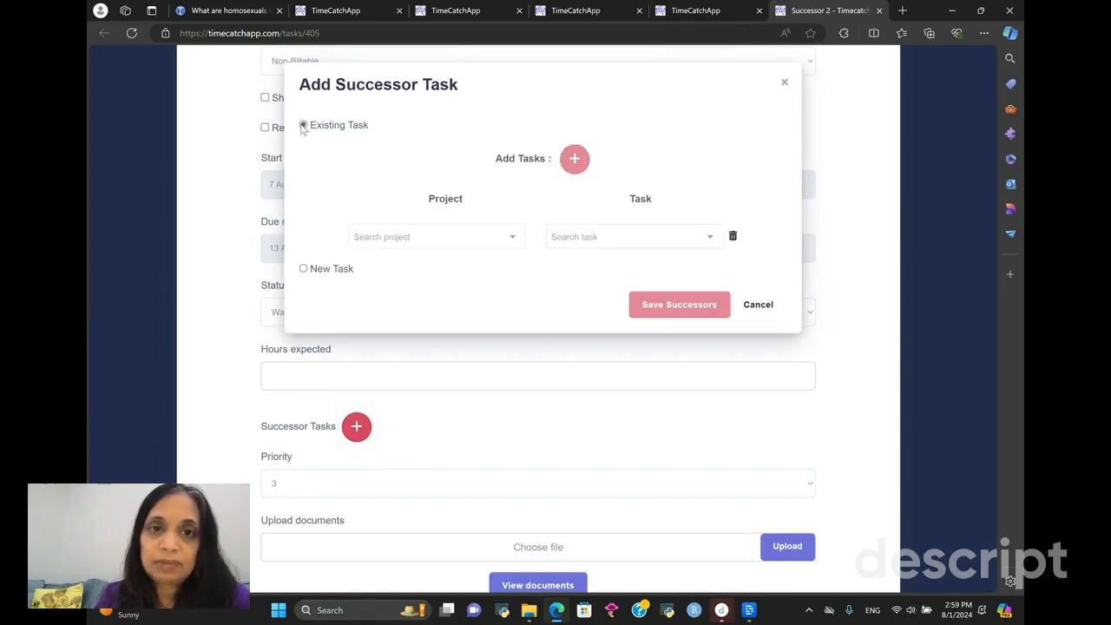
click(512, 242)
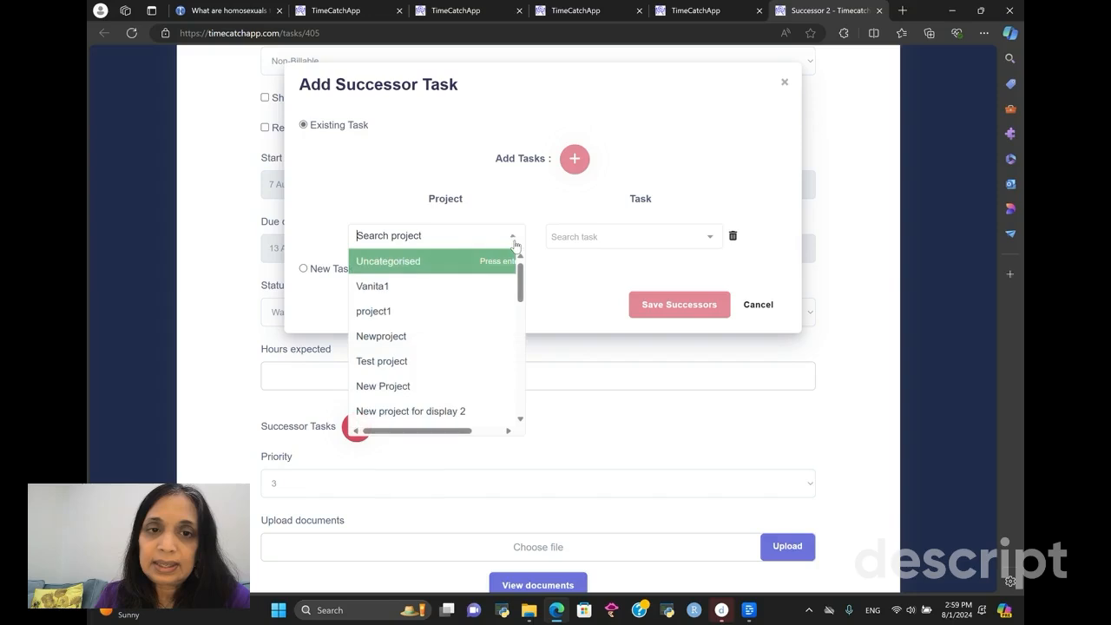
click(419, 285)
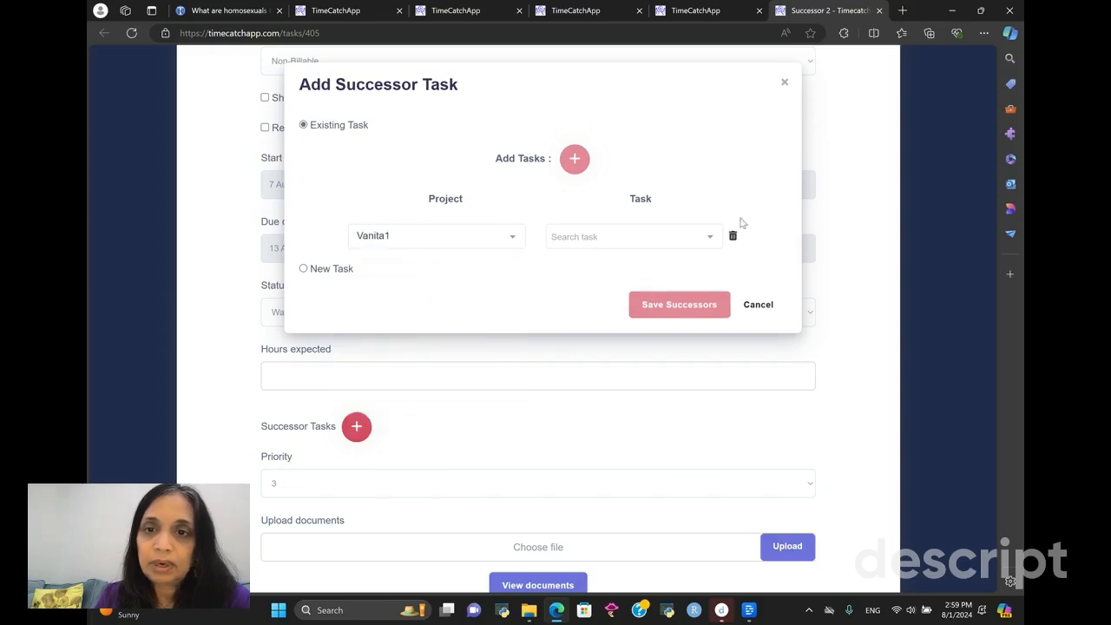
click(702, 237)
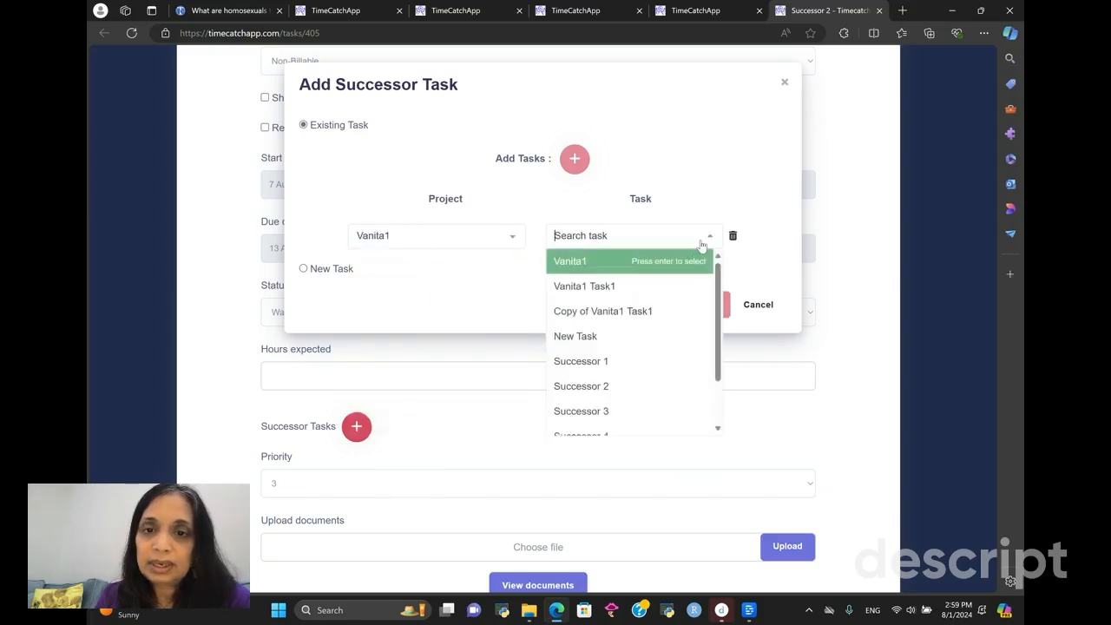
click(603, 413)
click(695, 338)
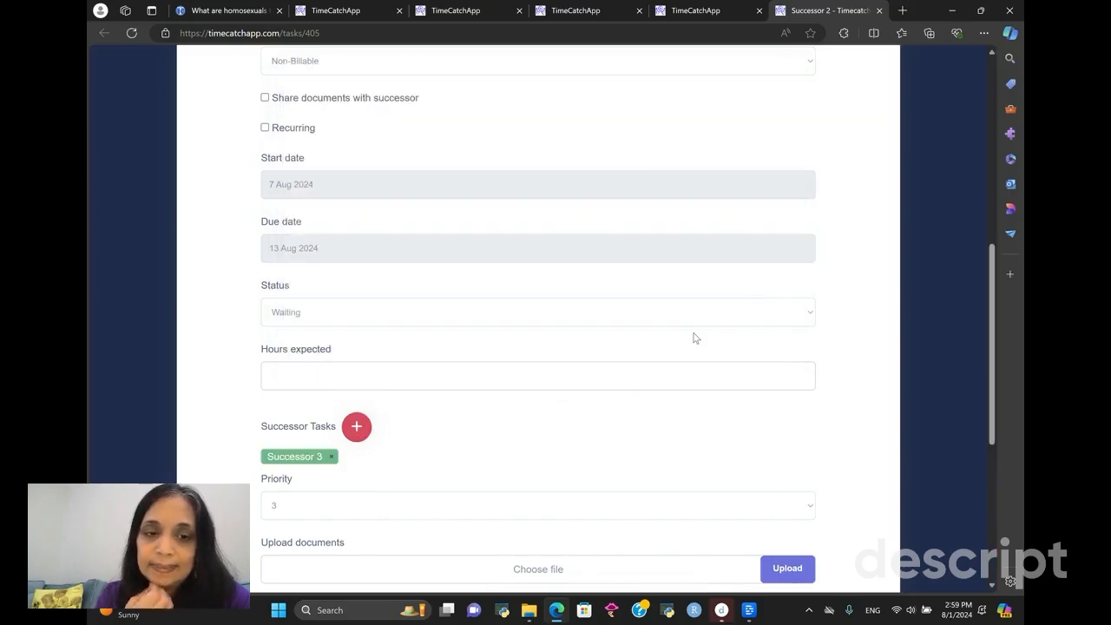
scroll(695, 338, down, 5)
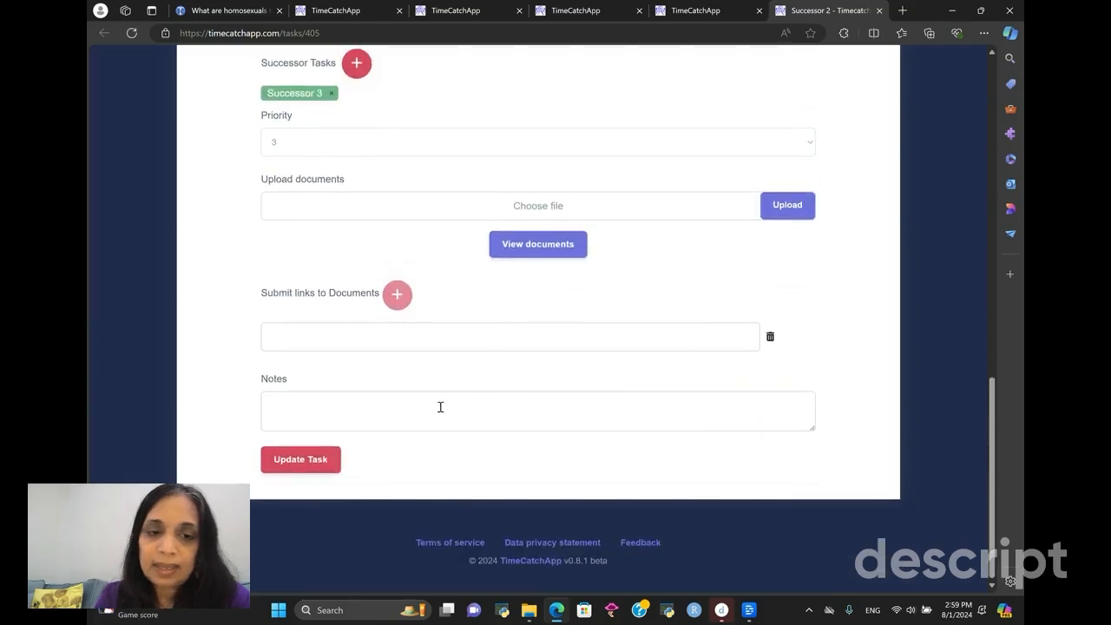
click(291, 460)
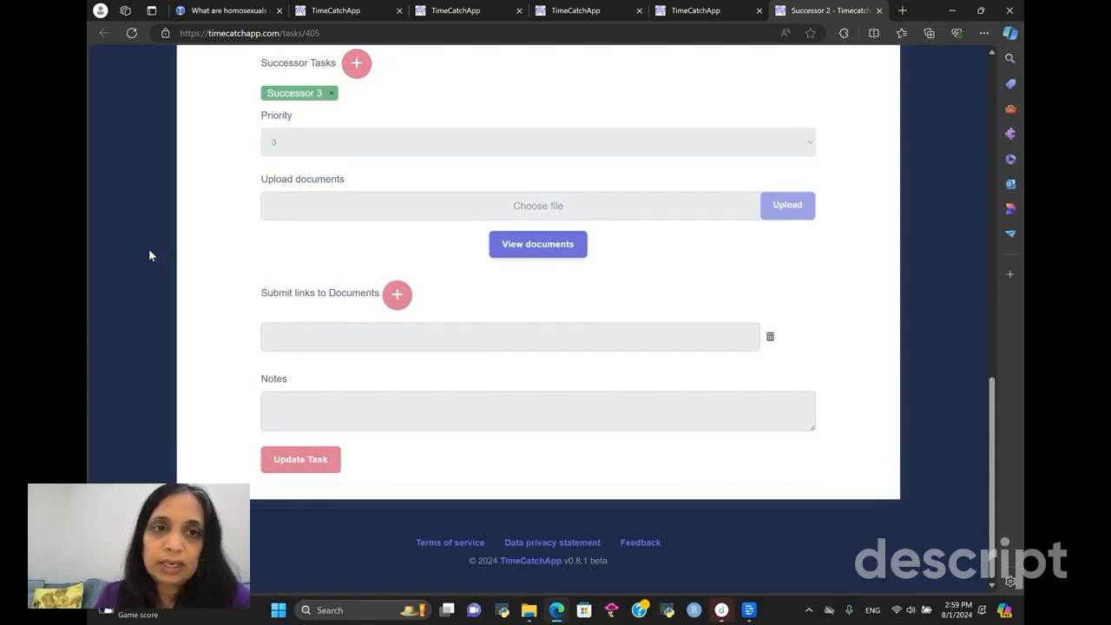
- Return to the dashboard and list the tasks of Project Successor Tasks (ID etv442)
scroll(124, 205, up, 10)
right_click(123, 201)
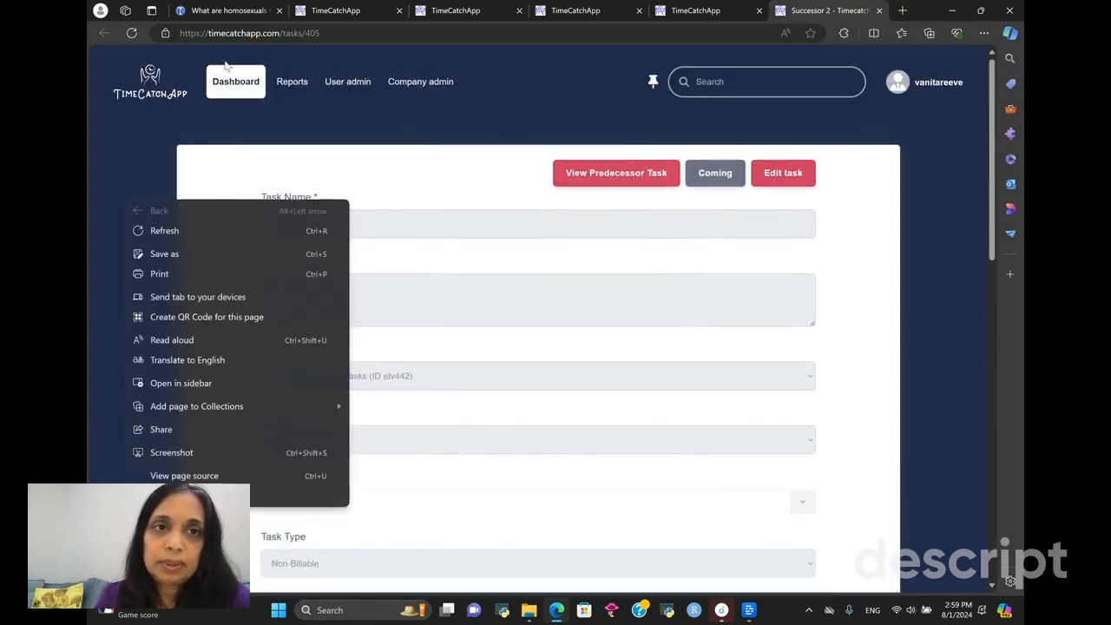
click(228, 82)
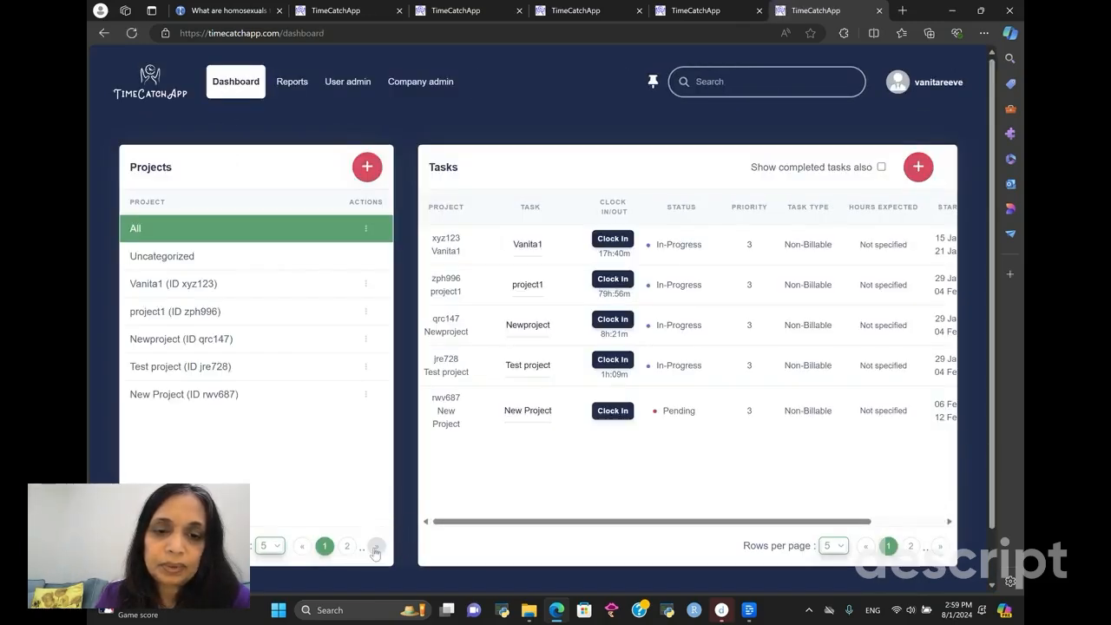
click(376, 547)
click(208, 231)
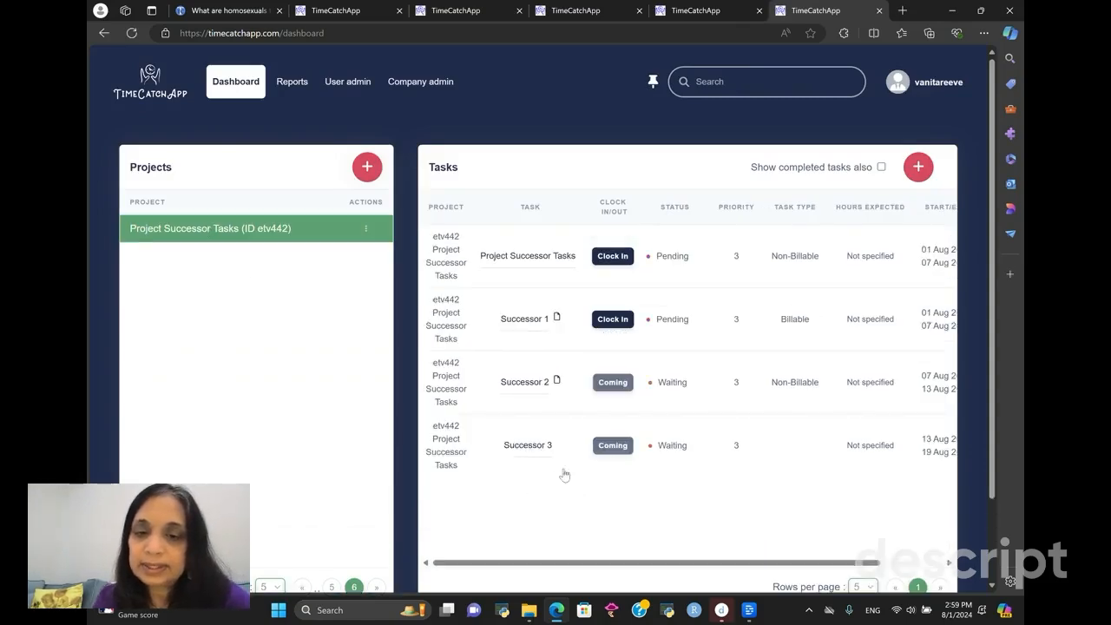
- Check the statuses and dates in the task chain and mark the Successor 1 task as complete
scroll(771, 475, right, 2)
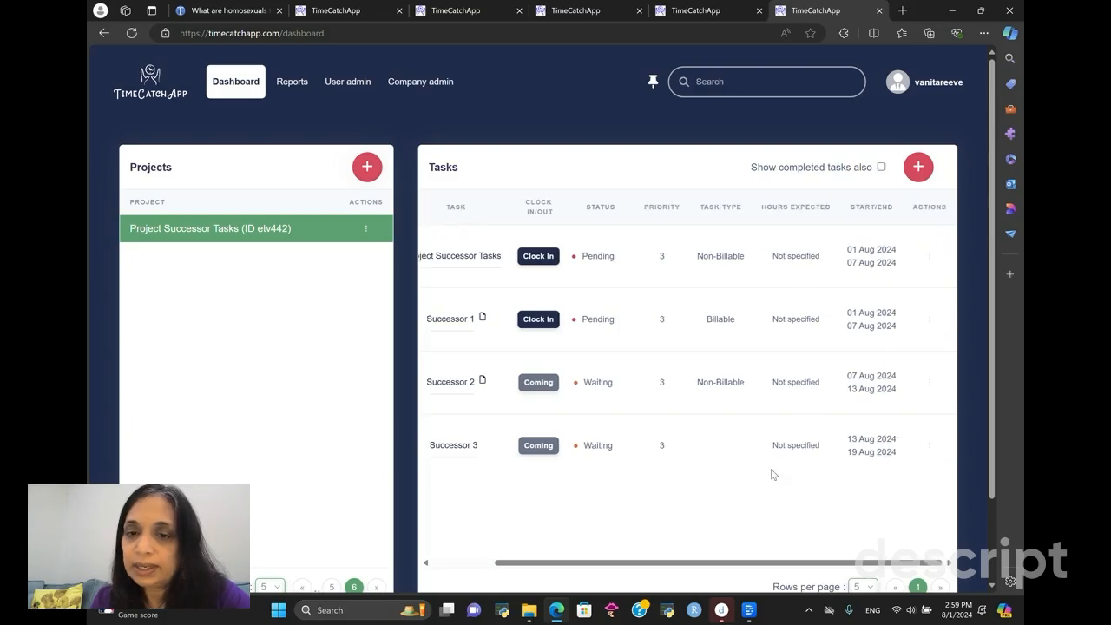
right_click(771, 475)
click(721, 548)
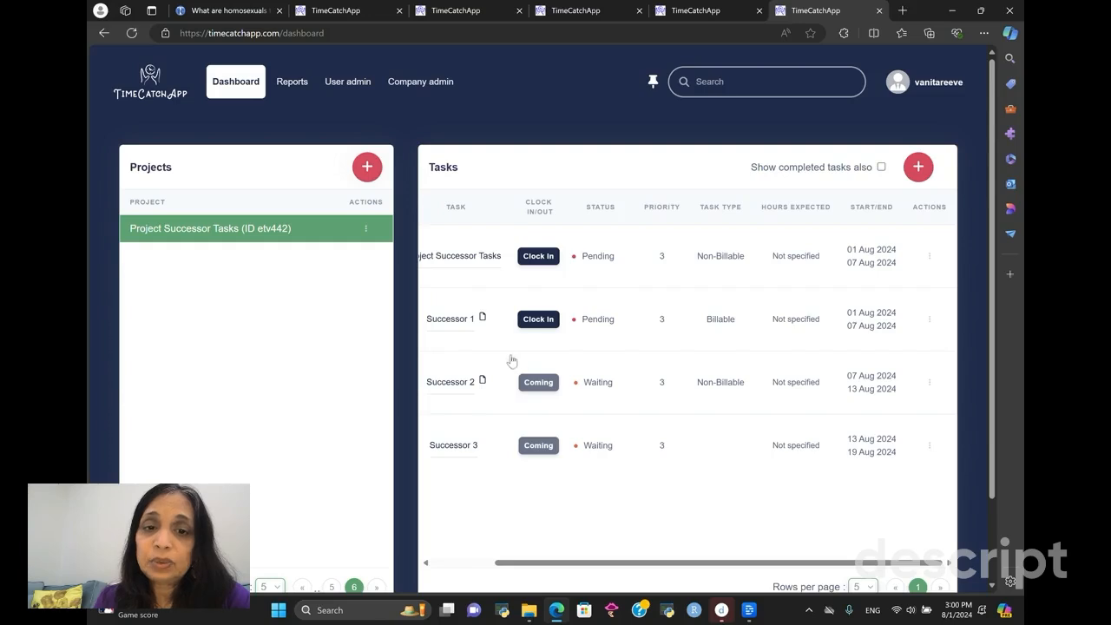
scroll(571, 340, left, 1)
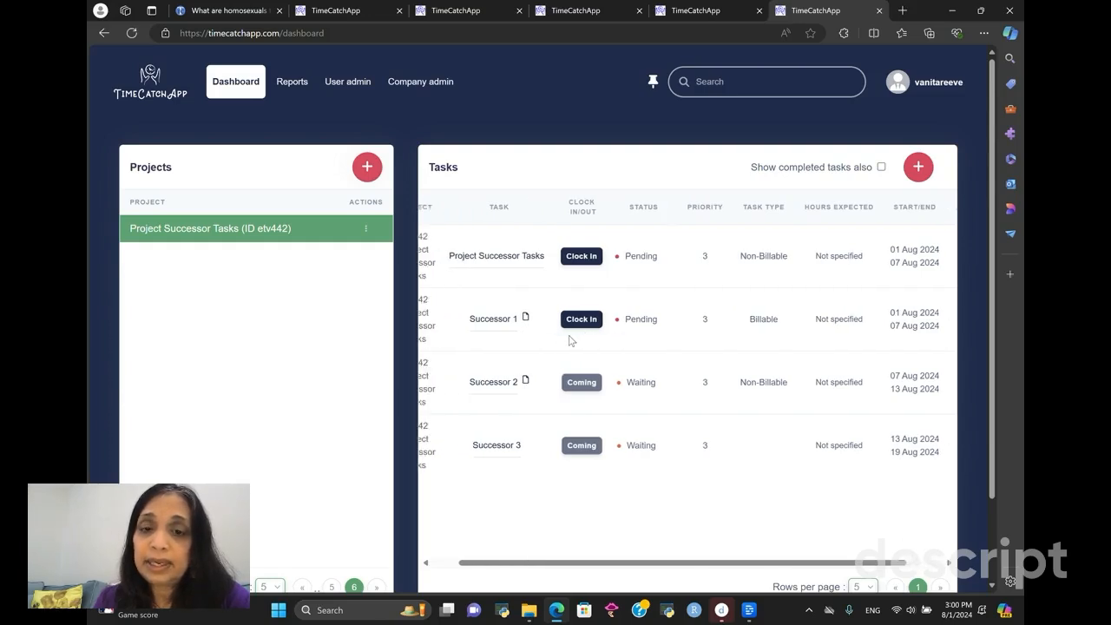
scroll(570, 340, right, 1)
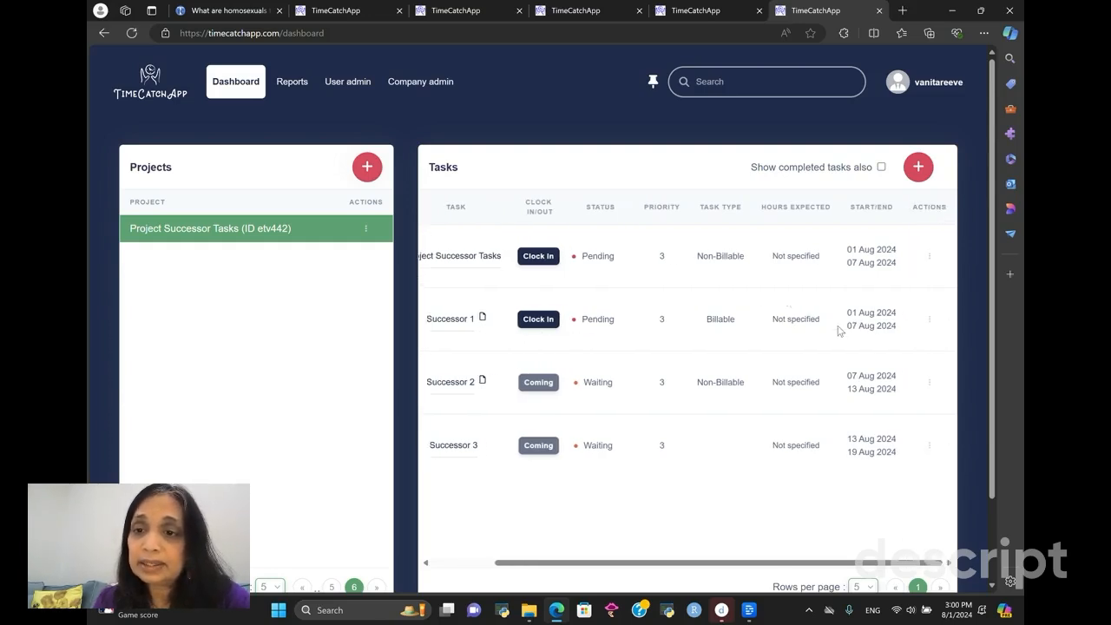
right_click(929, 321)
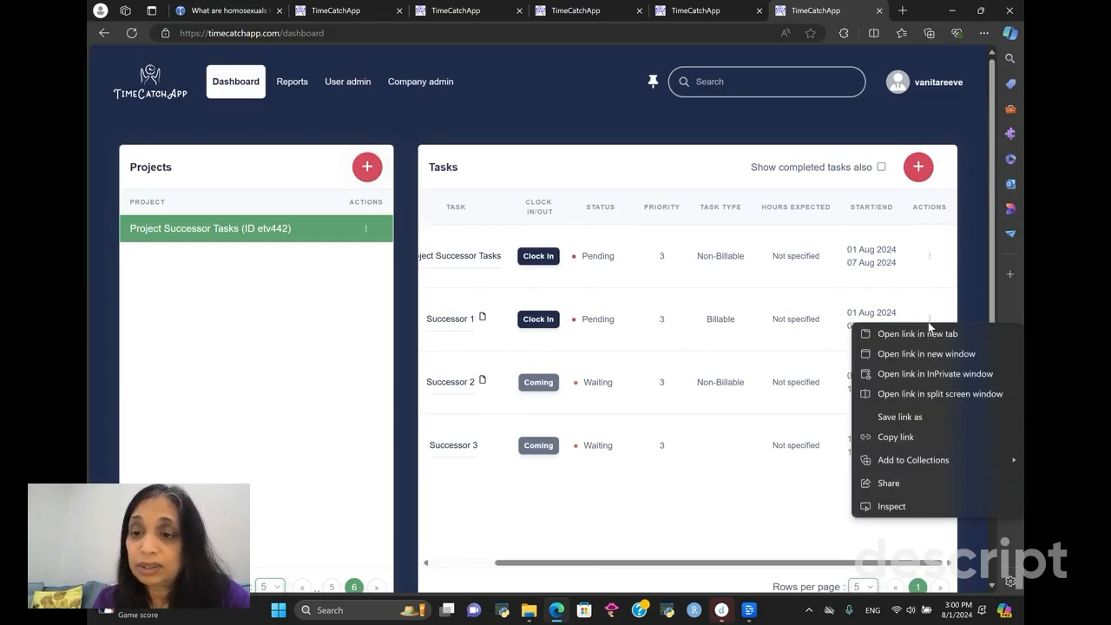
click(749, 346)
click(929, 319)
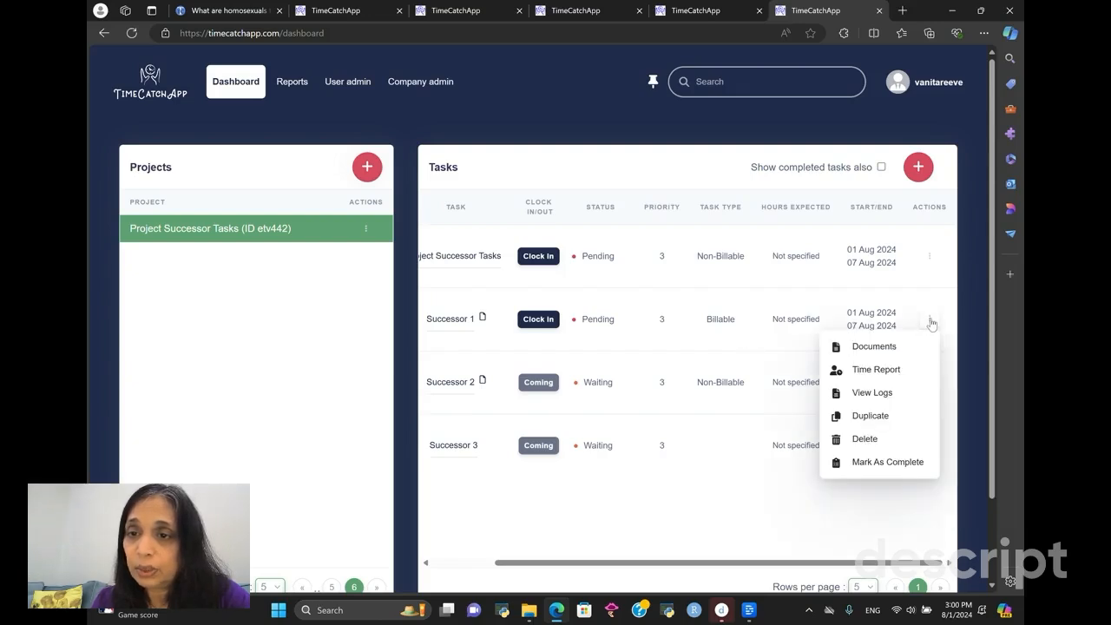
click(878, 462)
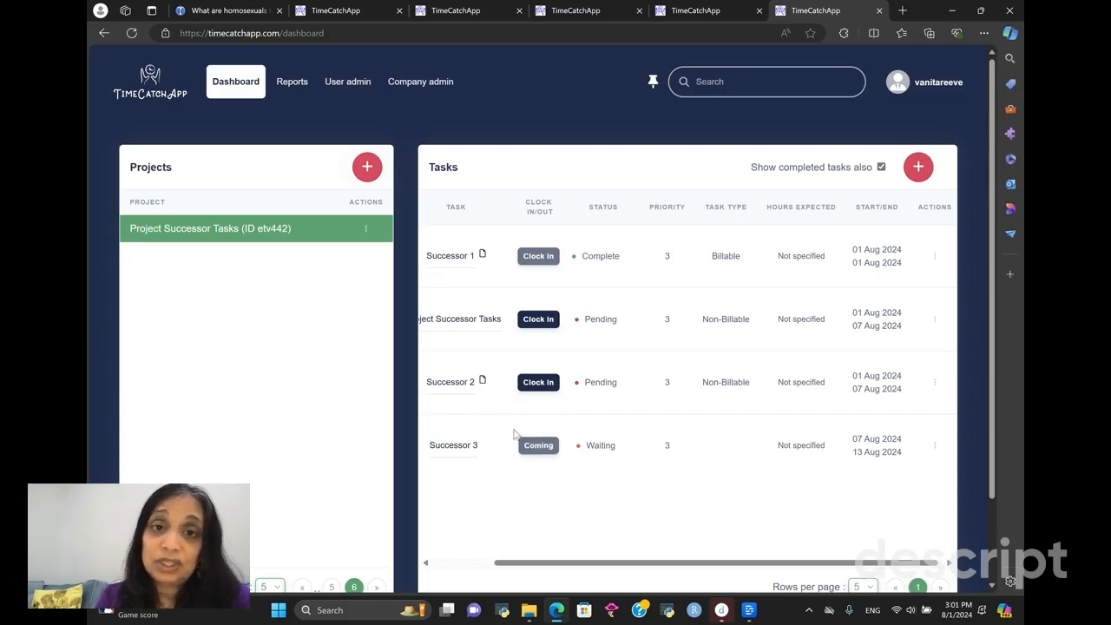
- Send the work back from Successor 2 to its predecessor task with the reason "Fix bugs"
click(934, 383)
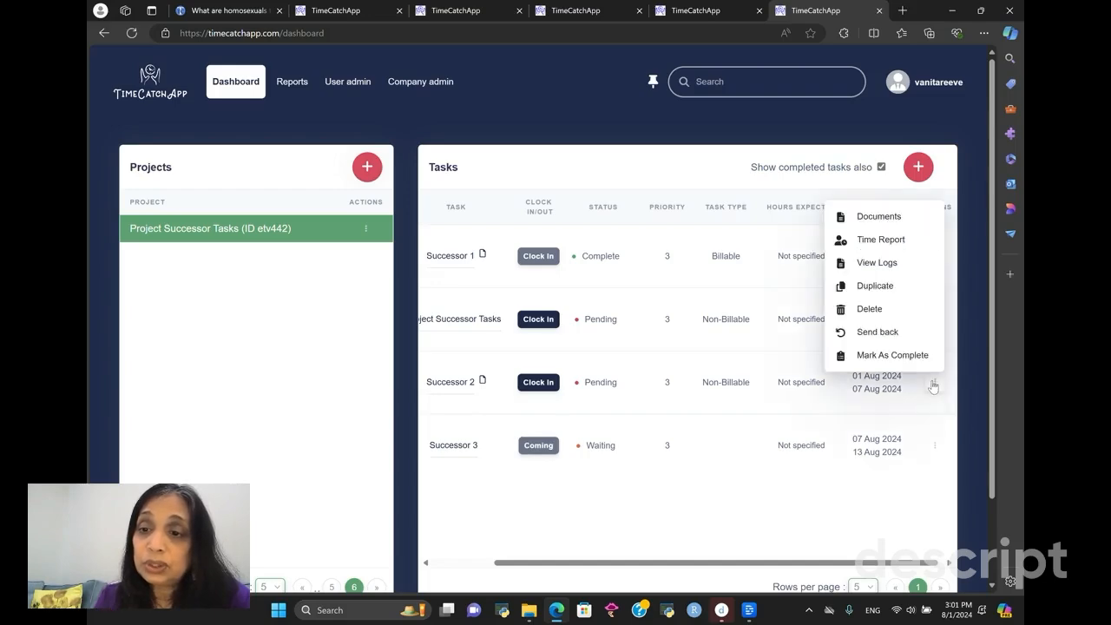
click(878, 333)
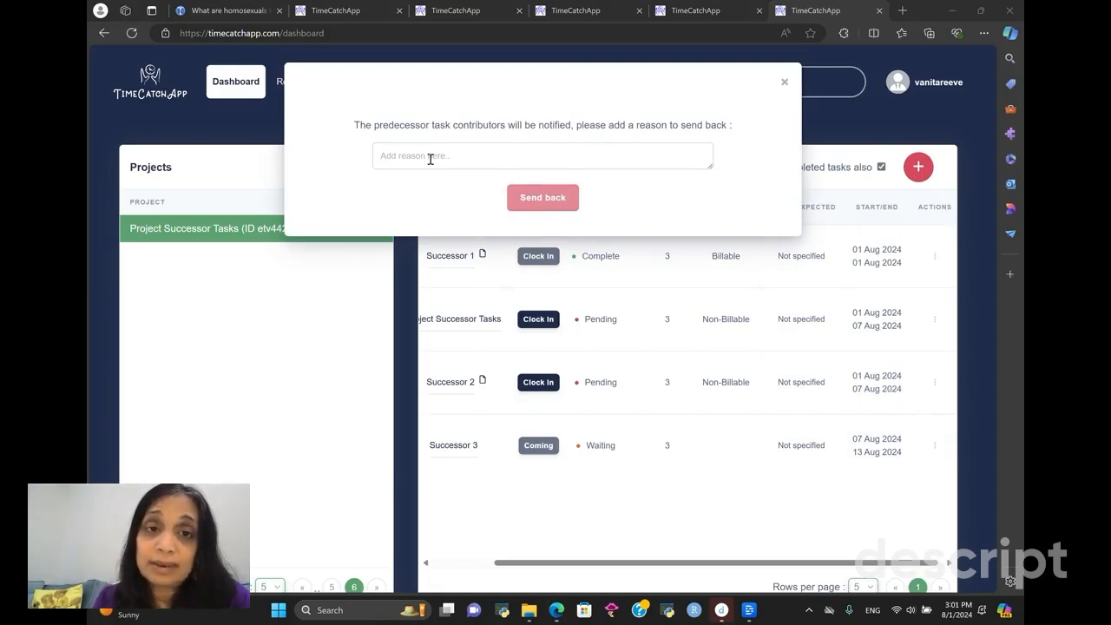
click(402, 151)
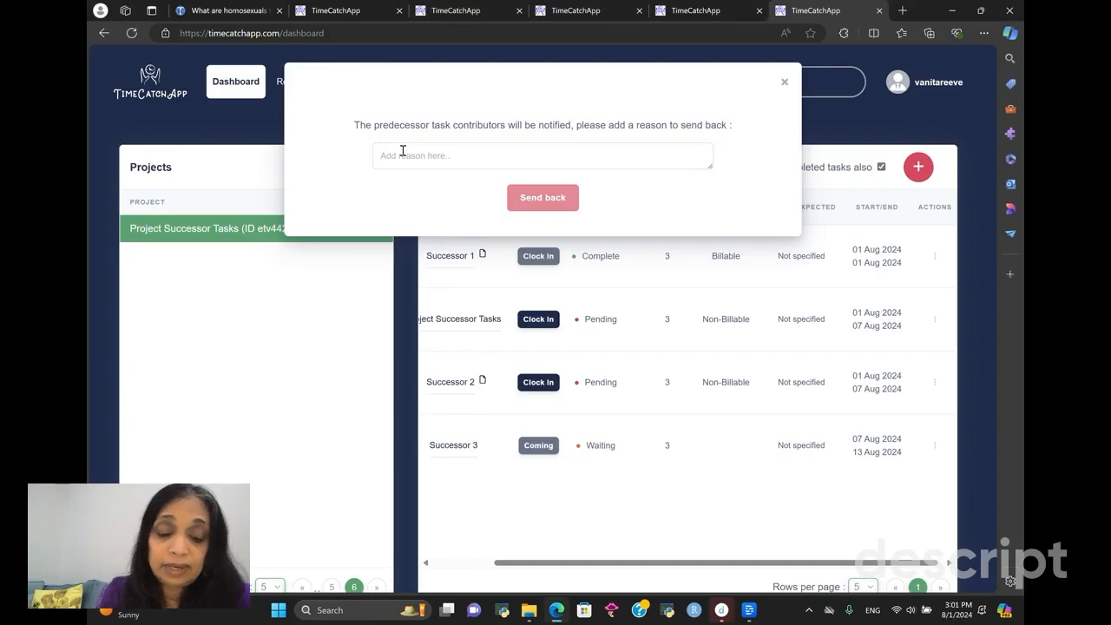
text(Fix bugs)
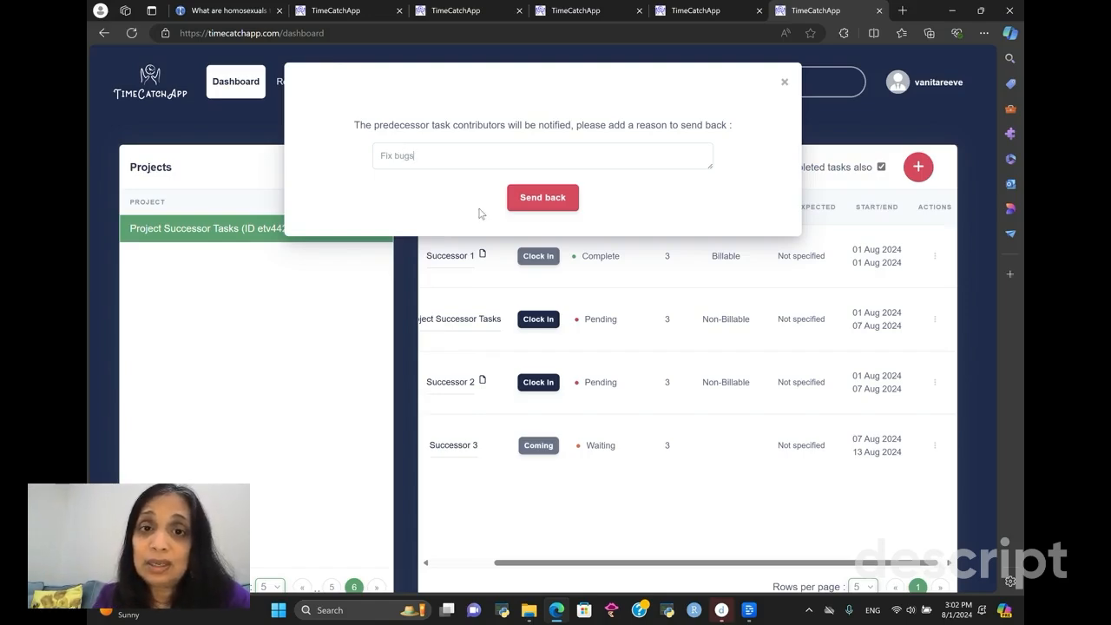
click(540, 199)
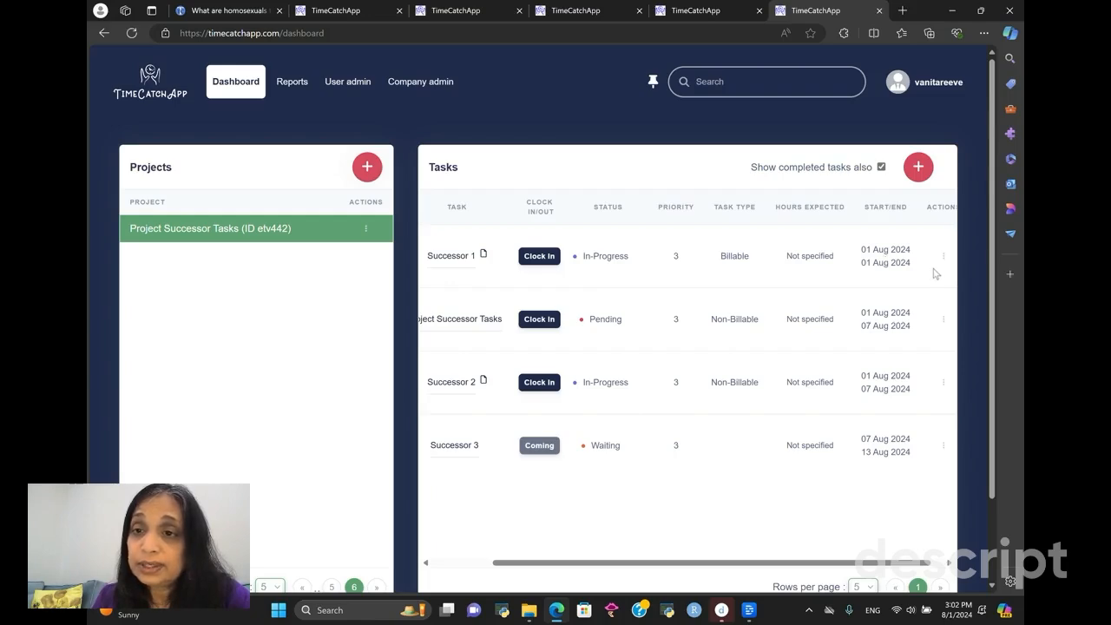
- Open the Successor 1 task for editing, set its due date to 4 Aug 2024 and update the task
click(455, 257)
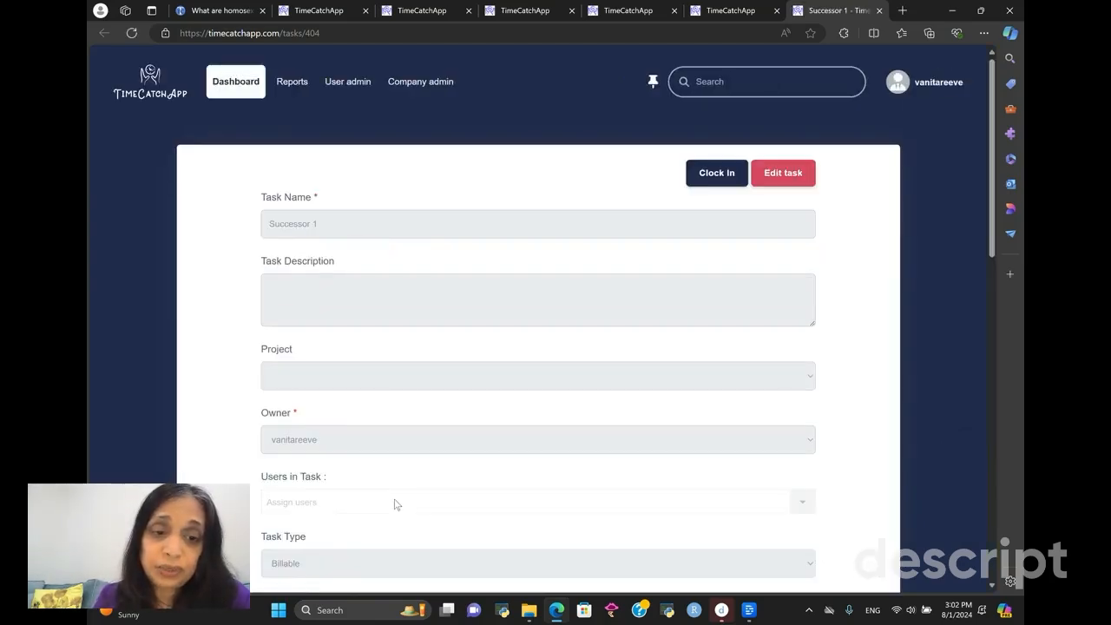
scroll(395, 504, down, 4)
scroll(395, 503, down, 3)
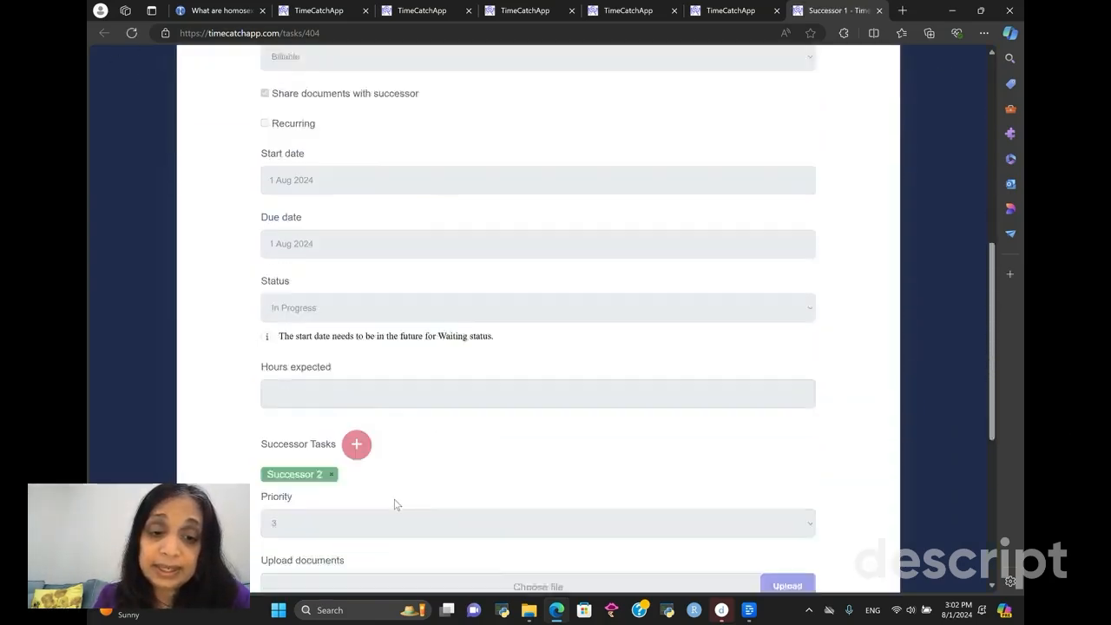
scroll(395, 504, up, 1)
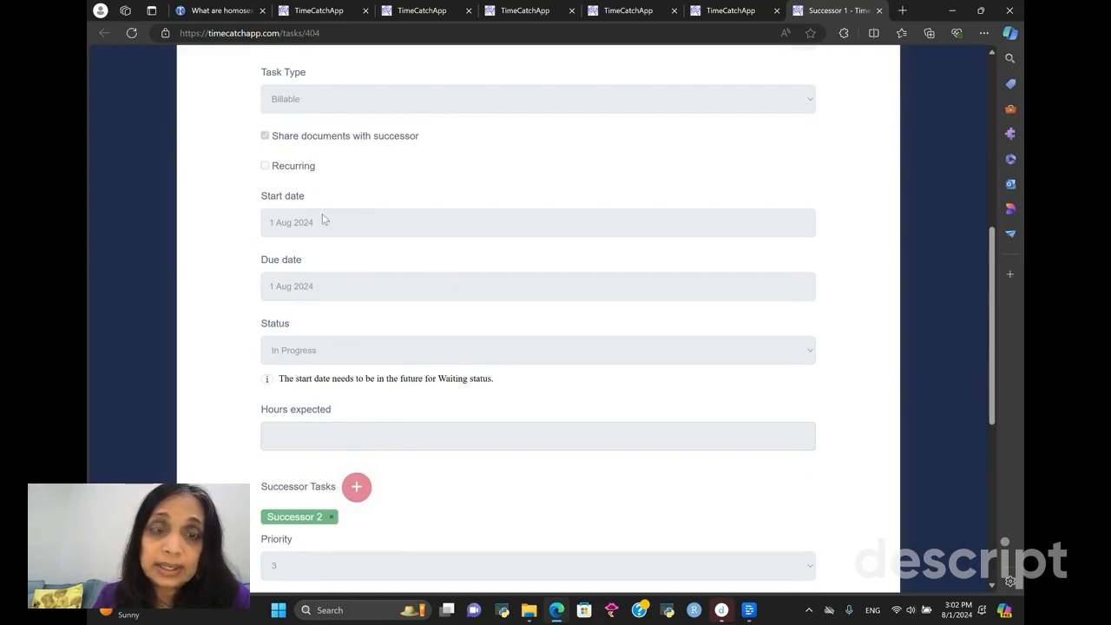
scroll(322, 218, up, 5)
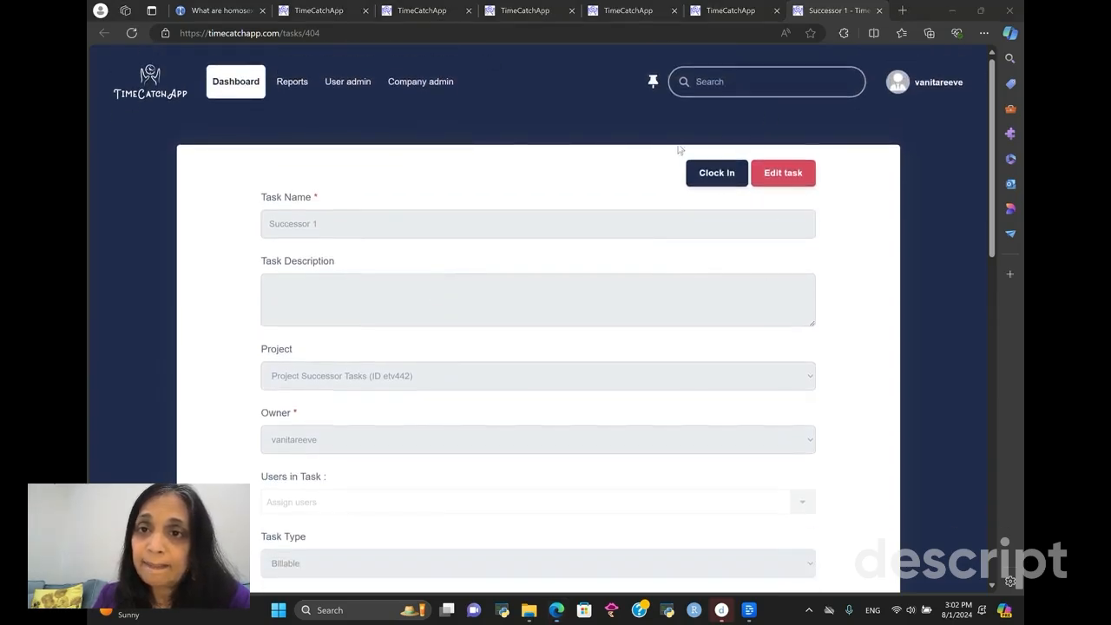
click(772, 174)
scroll(382, 385, down, 2)
scroll(382, 386, down, 2)
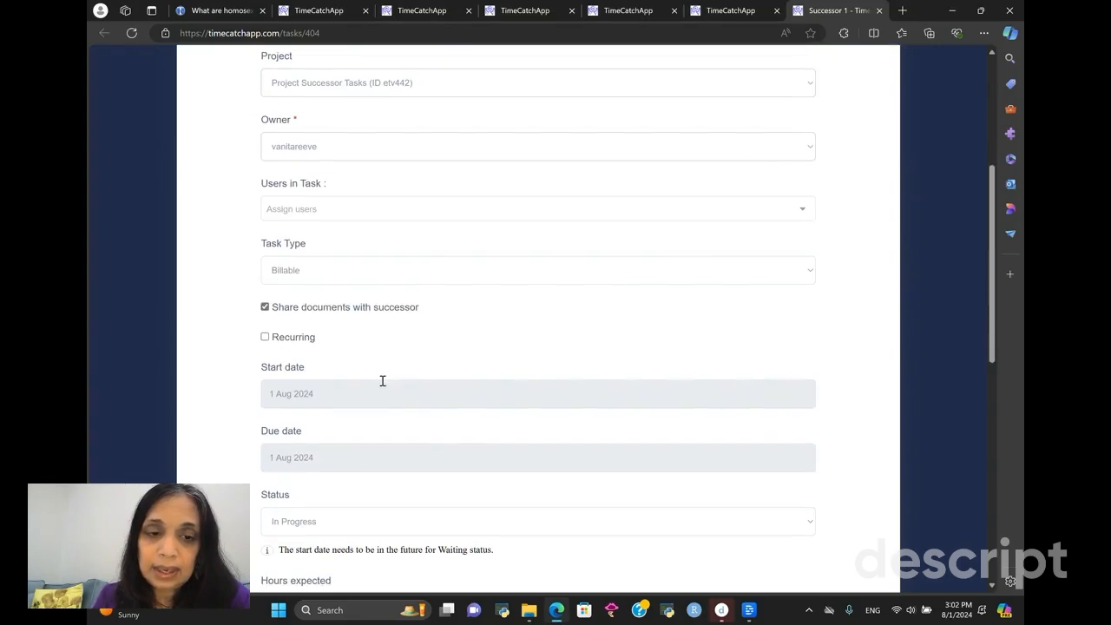
click(292, 421)
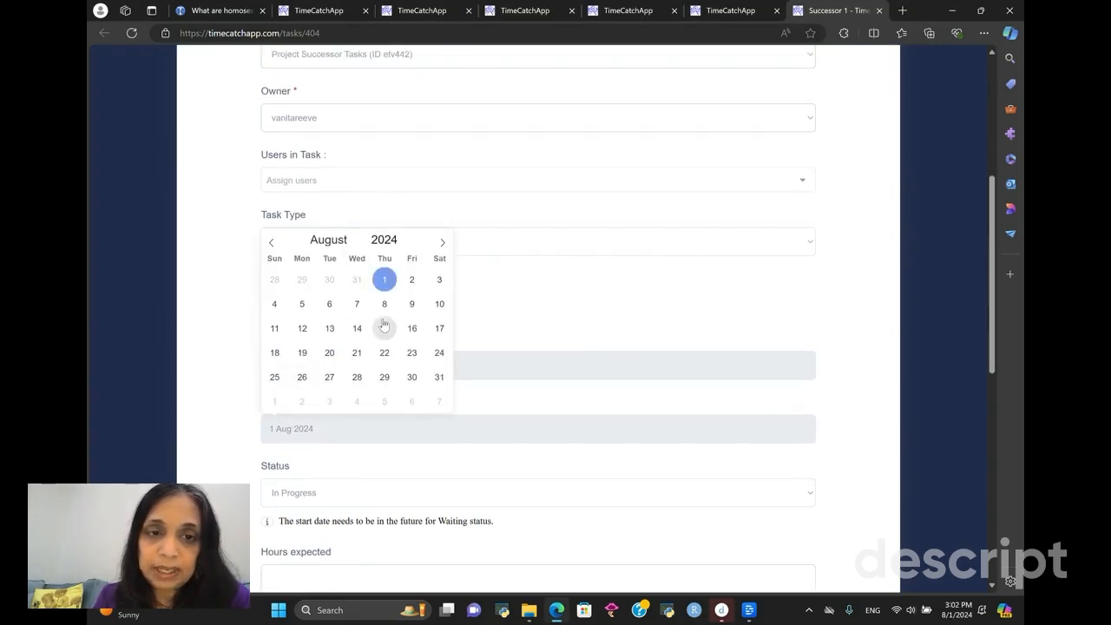
click(274, 304)
scroll(462, 462, down, 6)
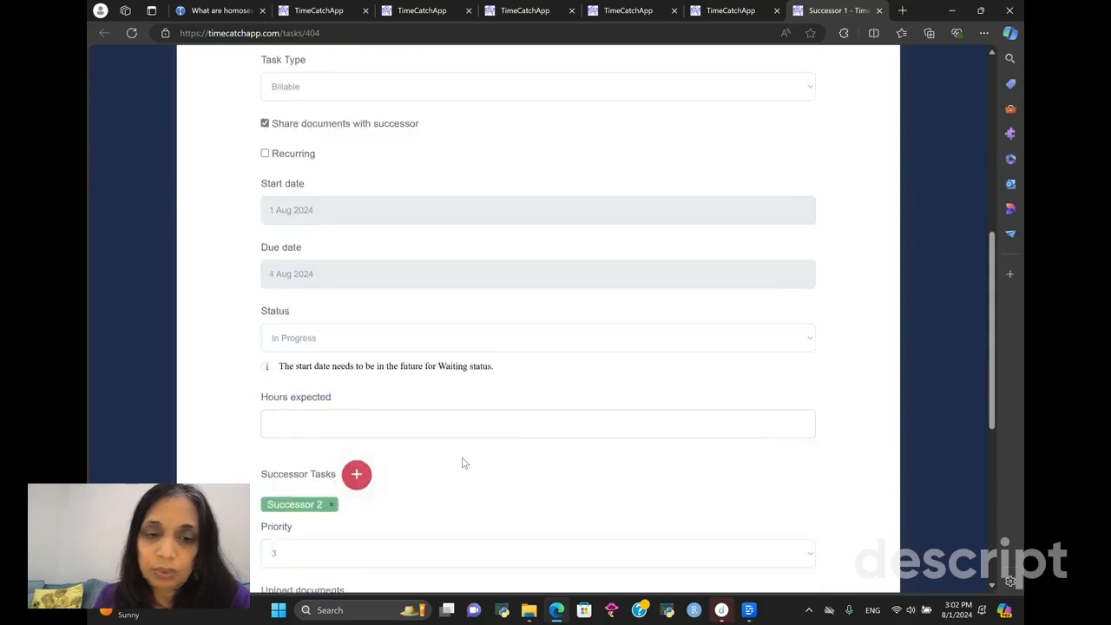
click(313, 459)
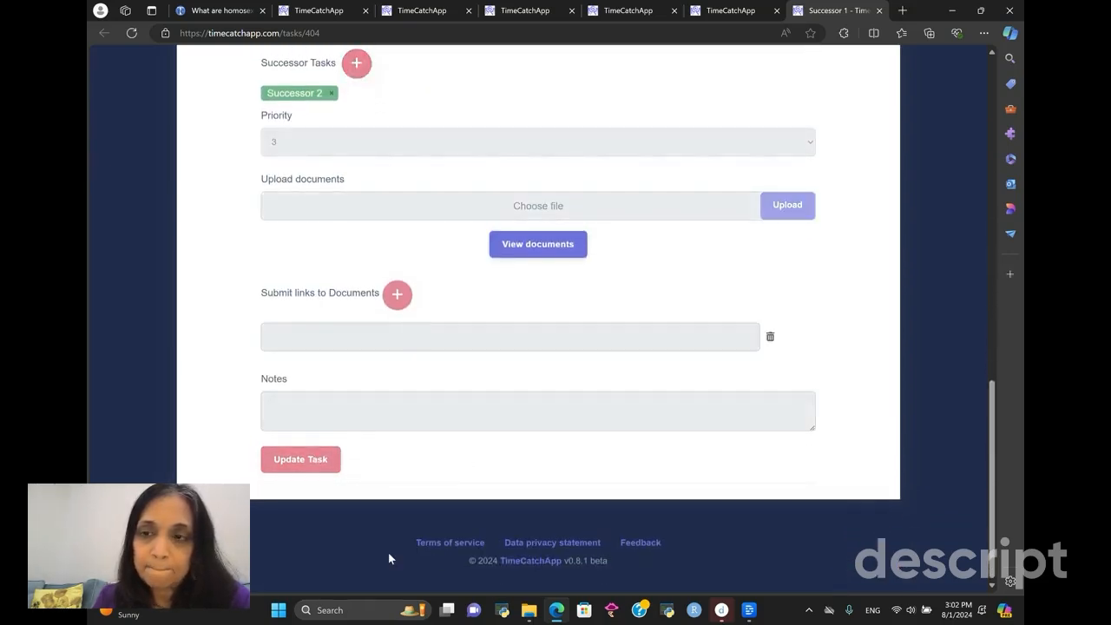
- Return to the dashboard, list the tasks of Project Successor Tasks (ID etv442) and check the start and end dates along the chain
scroll(318, 243, up, 10)
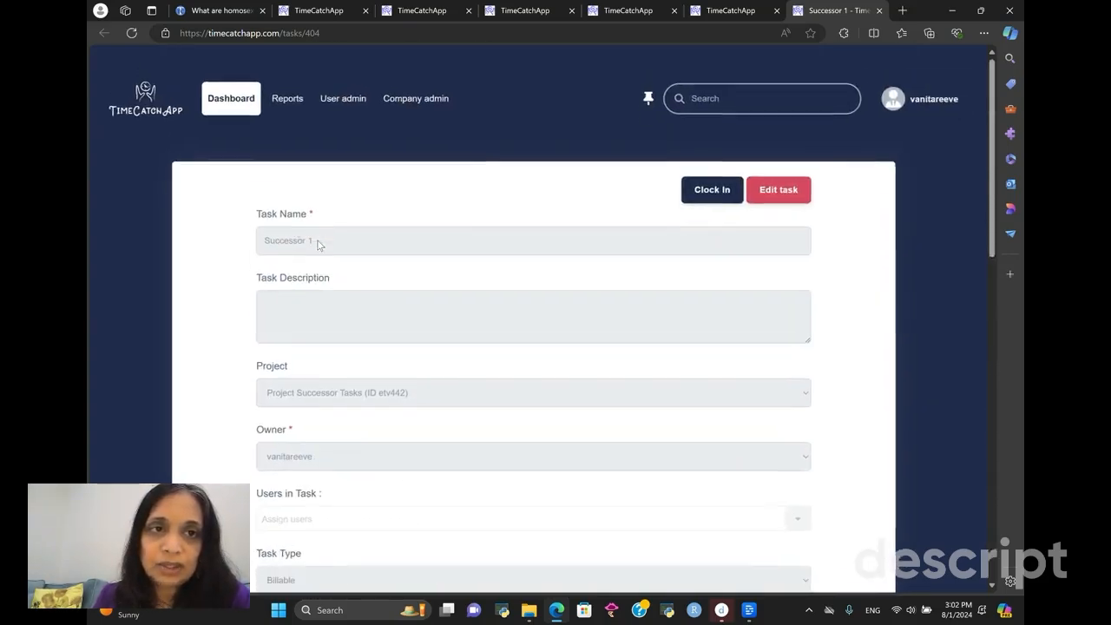
click(242, 83)
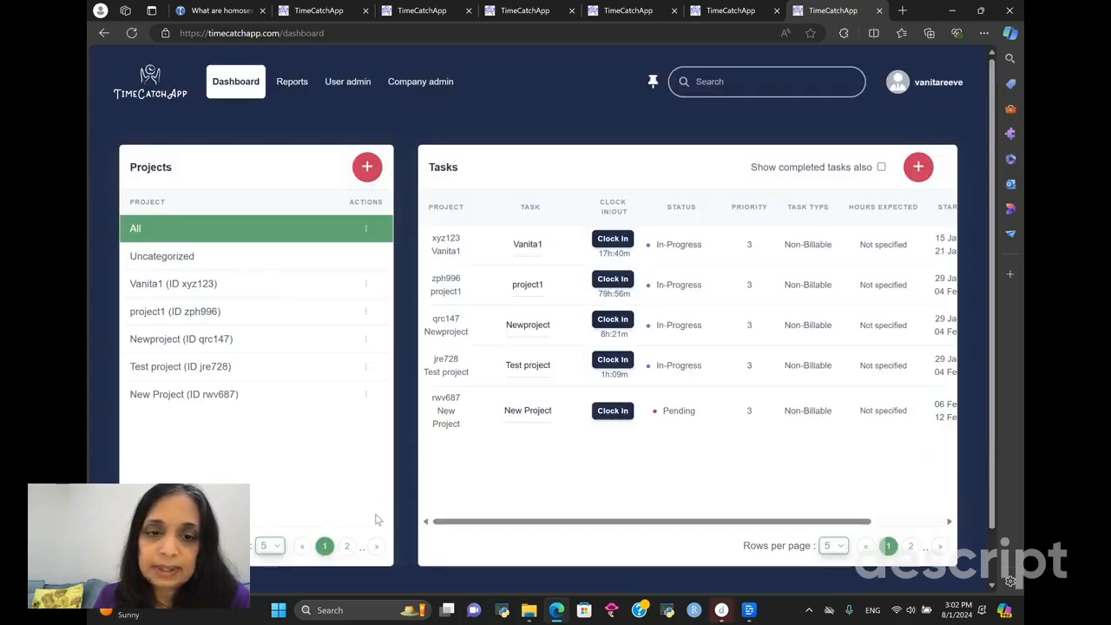
click(377, 546)
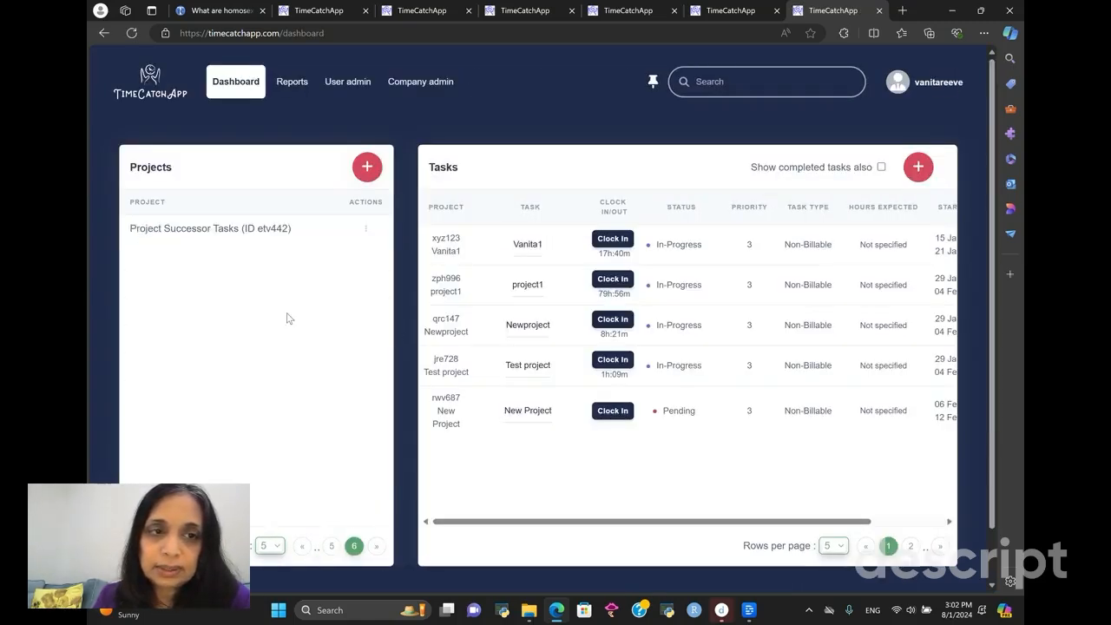
click(248, 225)
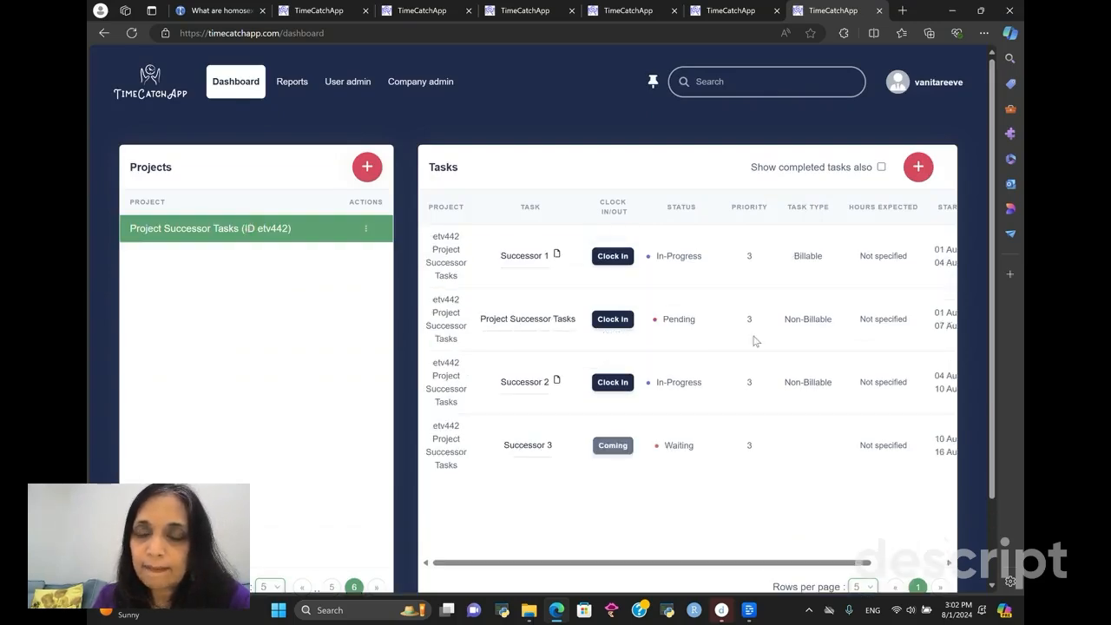
scroll(755, 340, right, 2)
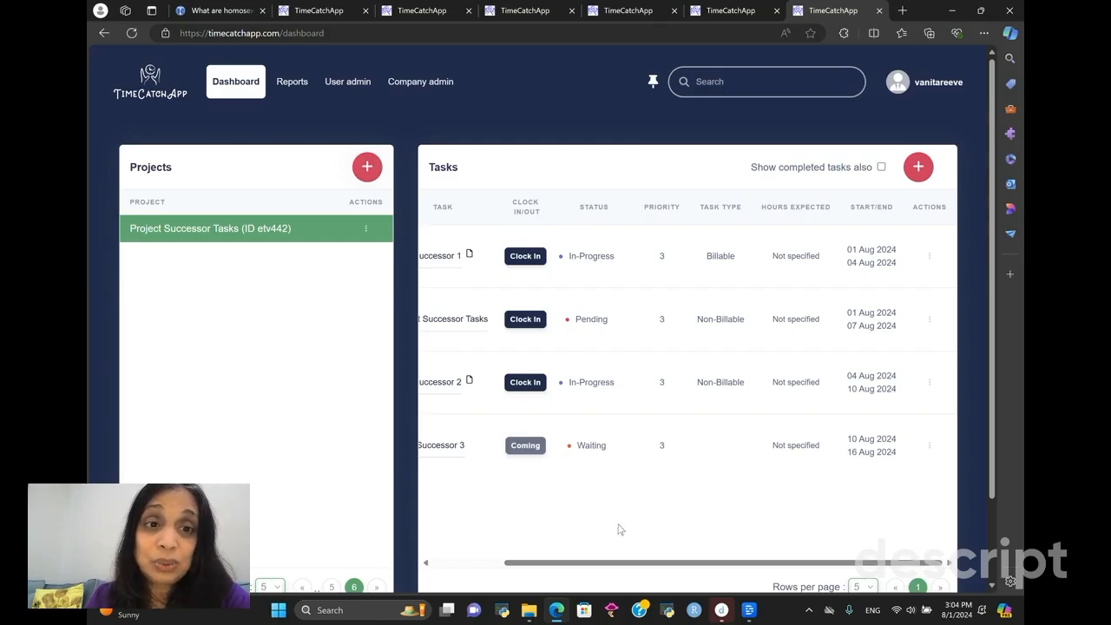
- Duplicate Project Successor Tasks (ID etv442) together with its tasks and select the copied project
click(365, 231)
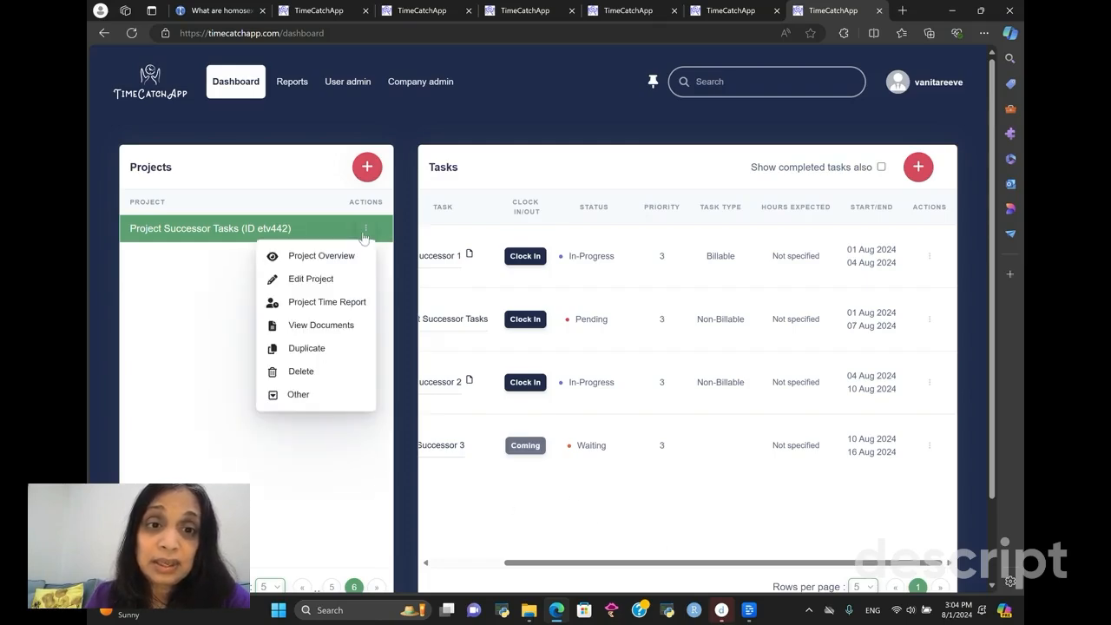
click(307, 348)
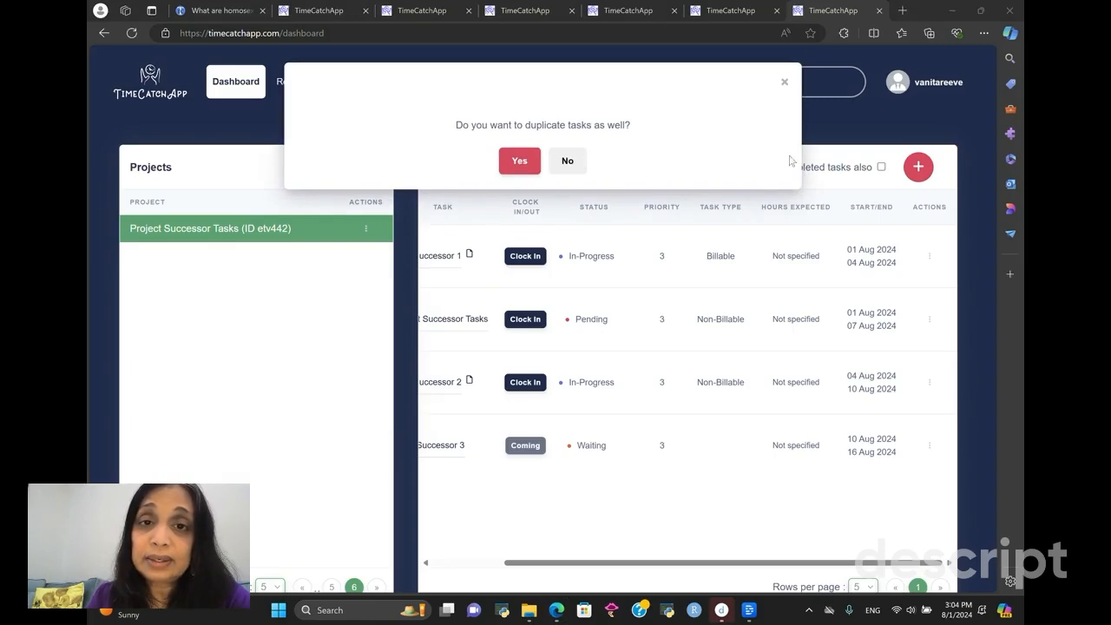
click(518, 163)
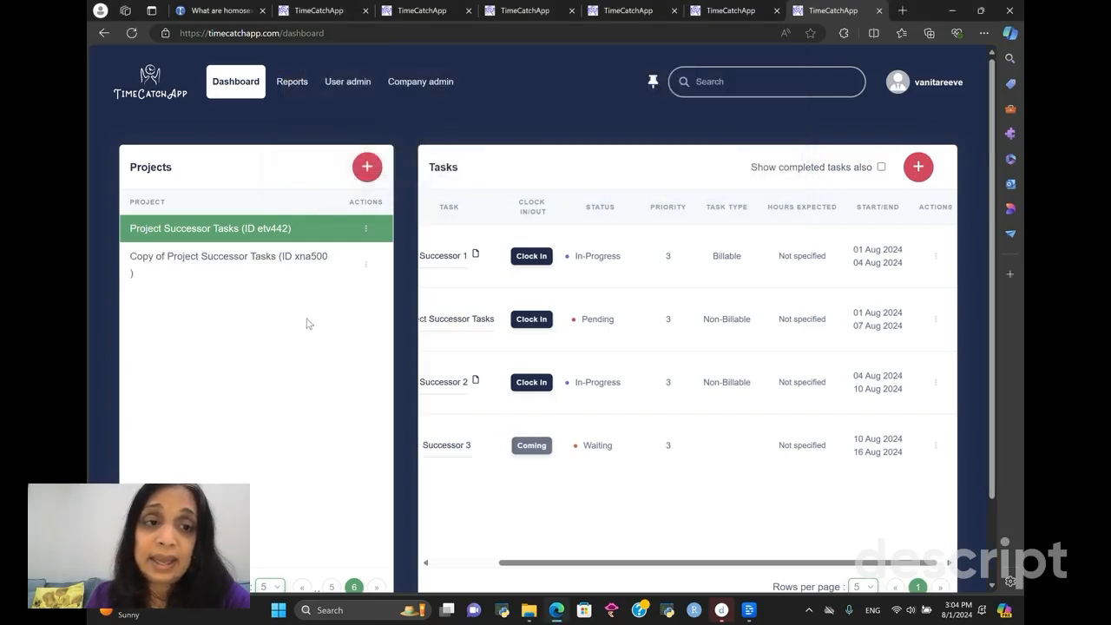
click(229, 260)
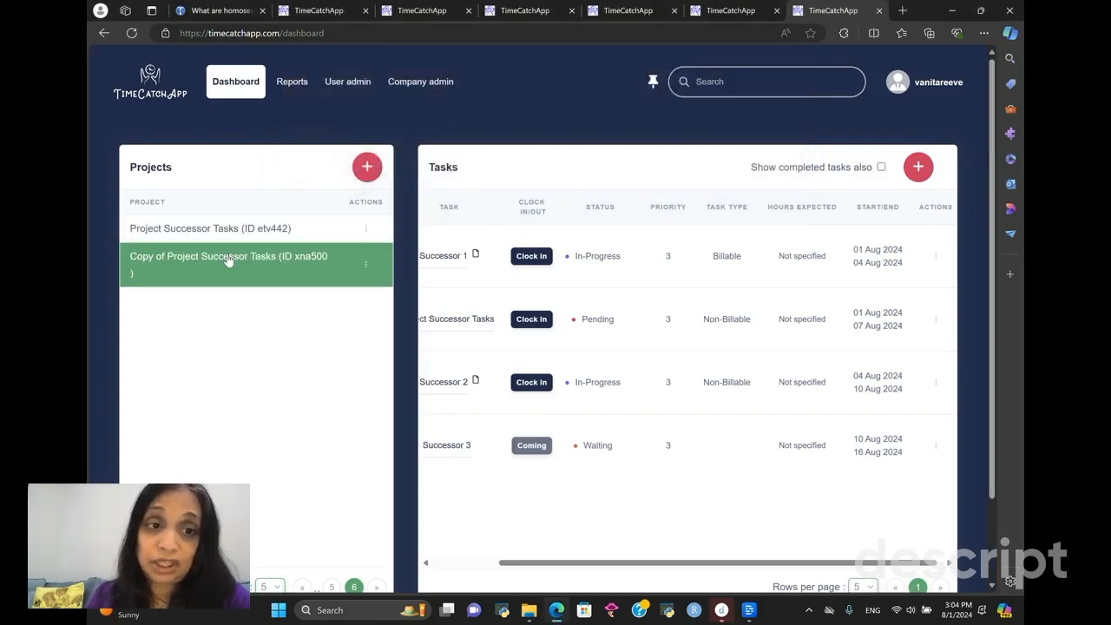